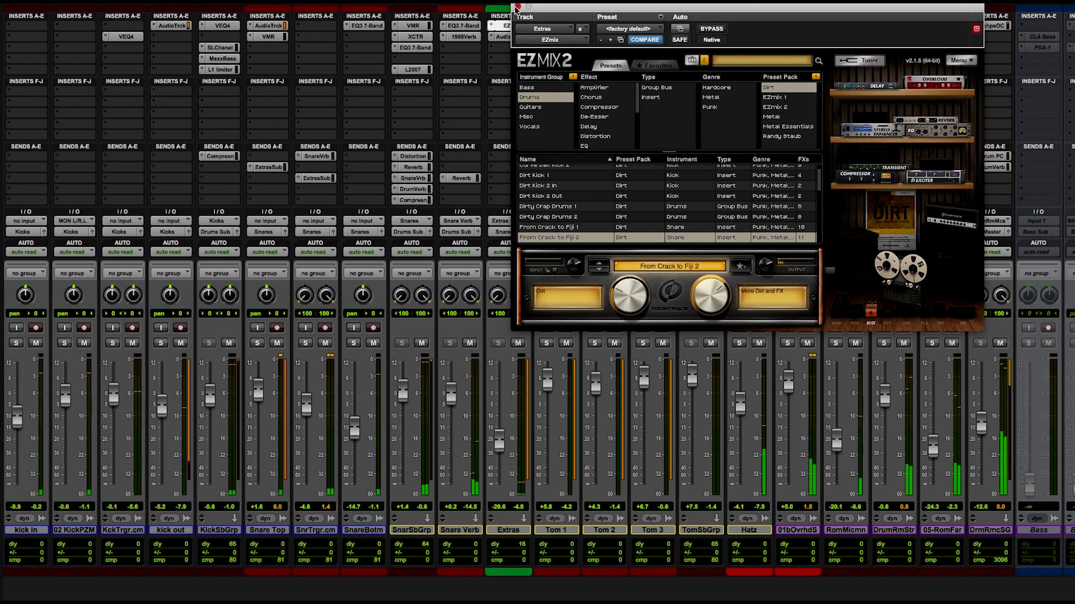
- Close the EZmix plug-in and review the EQ3 7-Band and CLA Drums settings on the tom subgroup
click(517, 8)
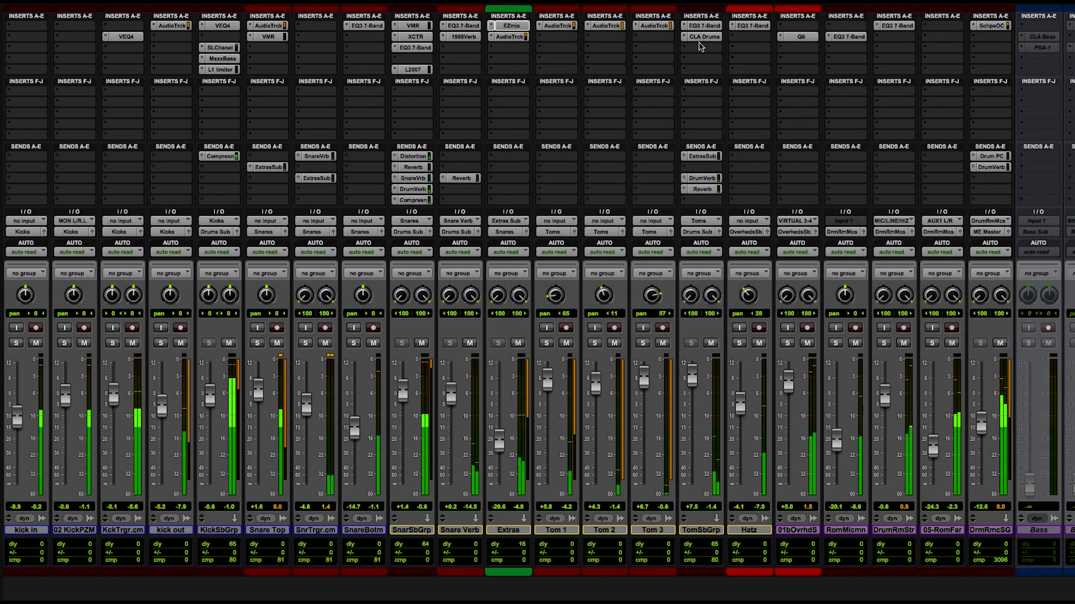
click(703, 31)
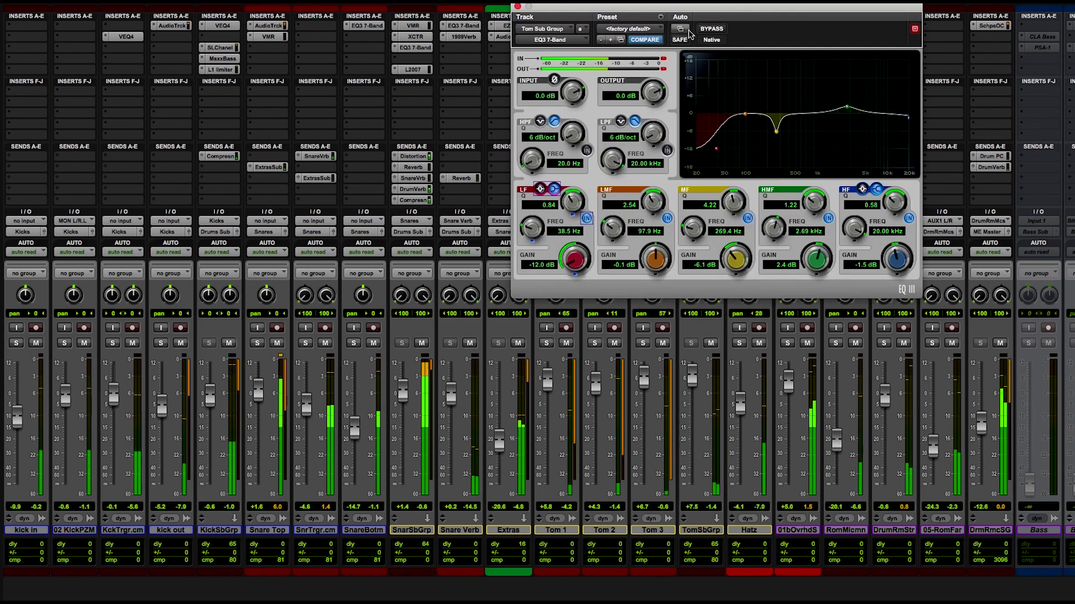
drag(626, 8, 377, 7)
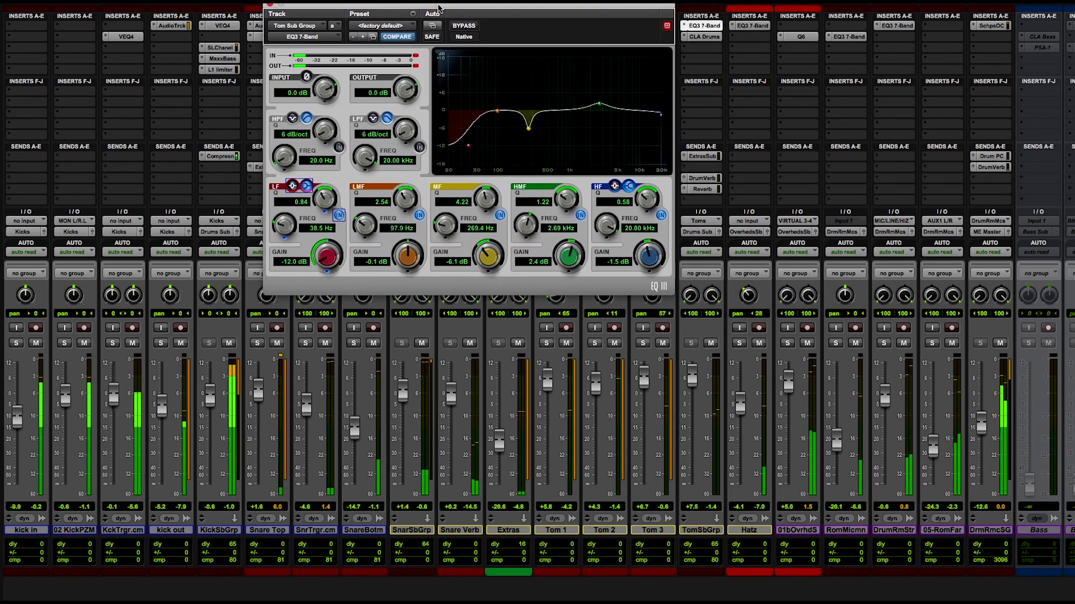
click(715, 37)
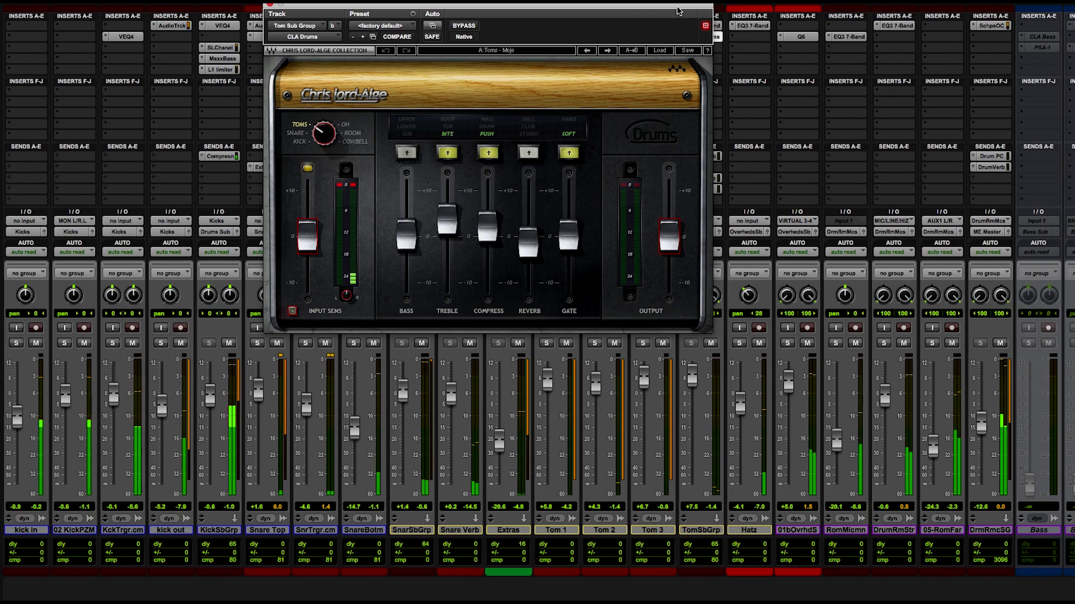
click(269, 6)
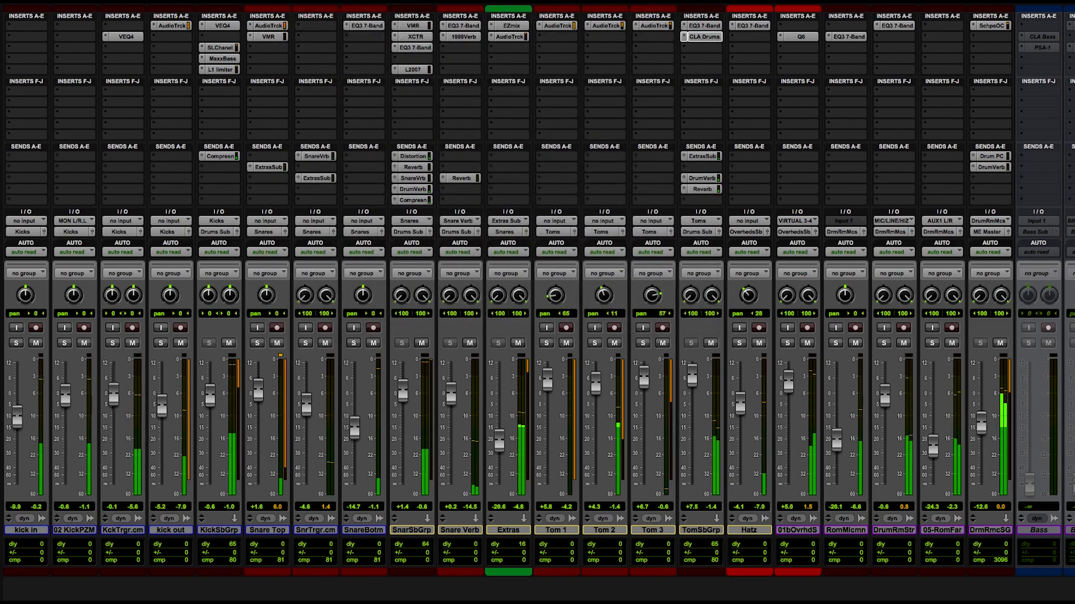
- Inspect the Q6 equalizer on the overheads track and the Scheps Omni Channel on the drum room mics subgroup
scroll(537, 291, right, 5)
scroll(537, 291, right, 8)
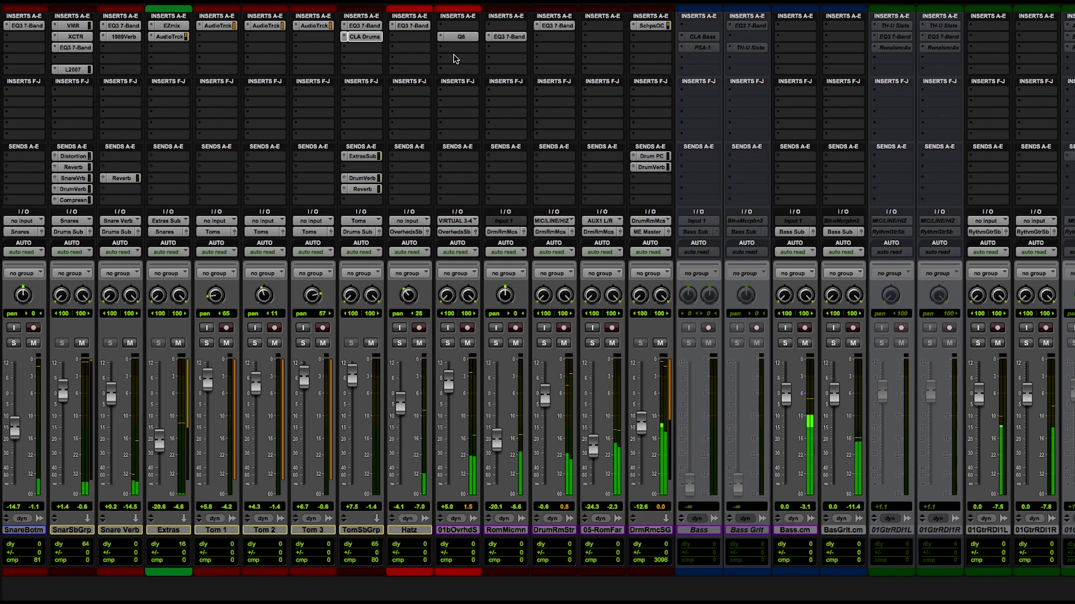
click(459, 37)
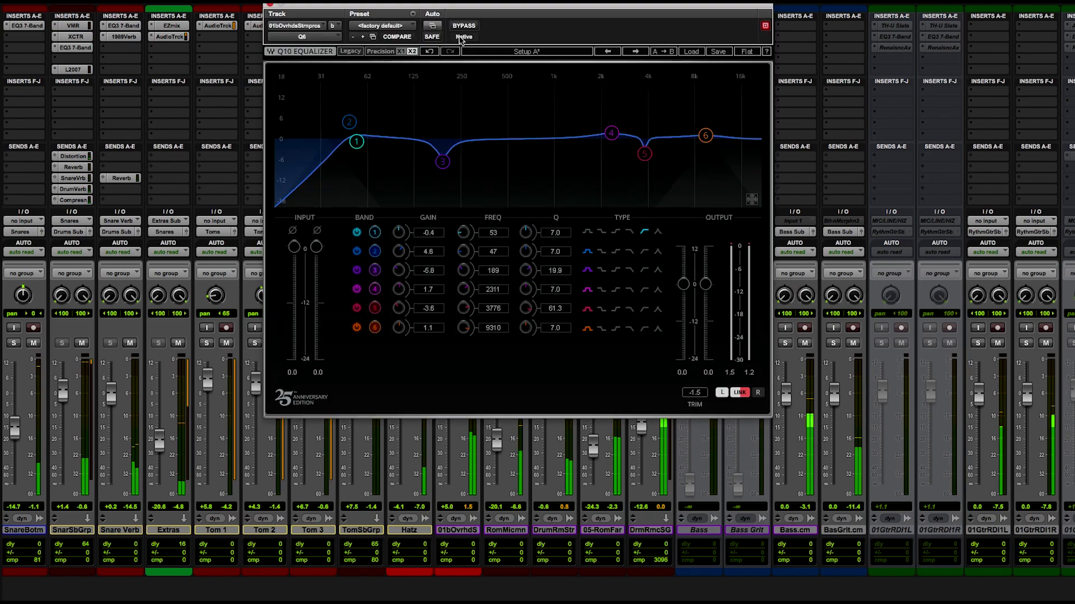
click(270, 7)
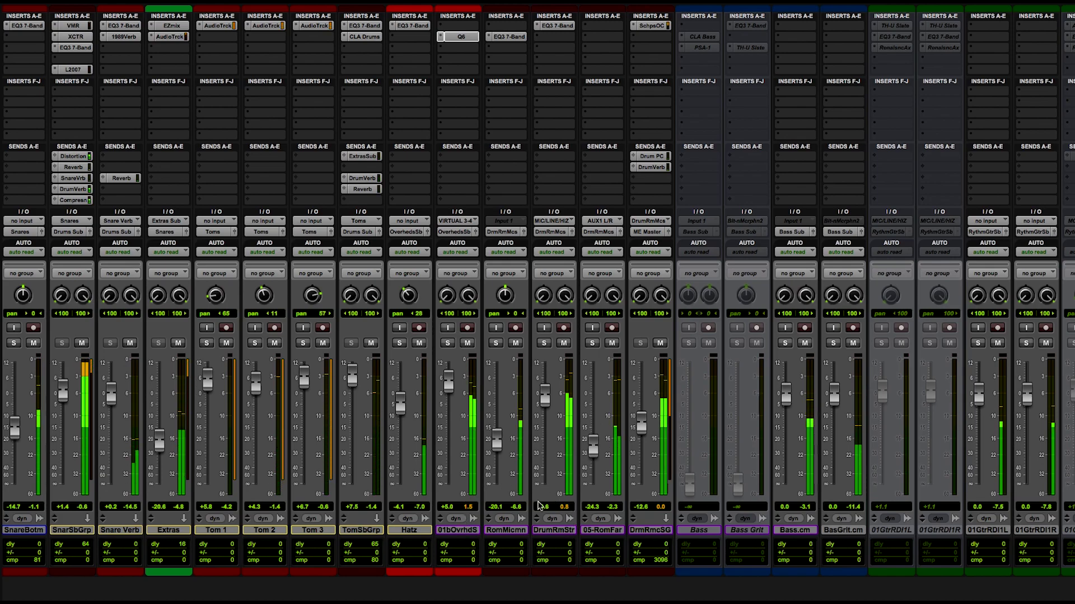
click(651, 26)
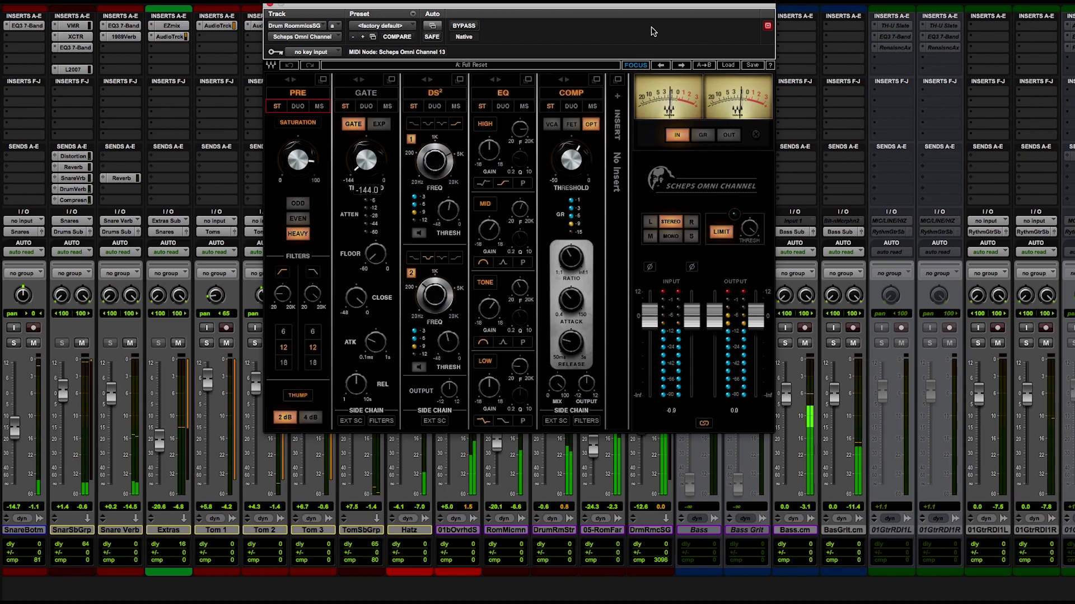
click(269, 6)
- Review the F6-RTA, RVox and Manley VOXBOX settings on the Vox Main track, then close the plug-in window
scroll(616, 542, right, 5)
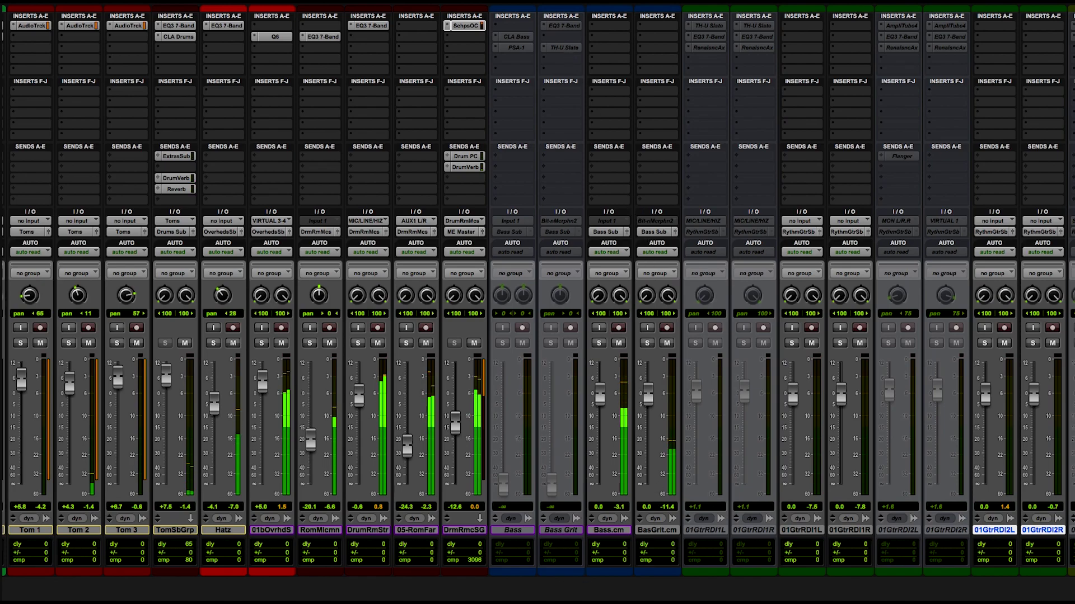
scroll(538, 290, right, 7)
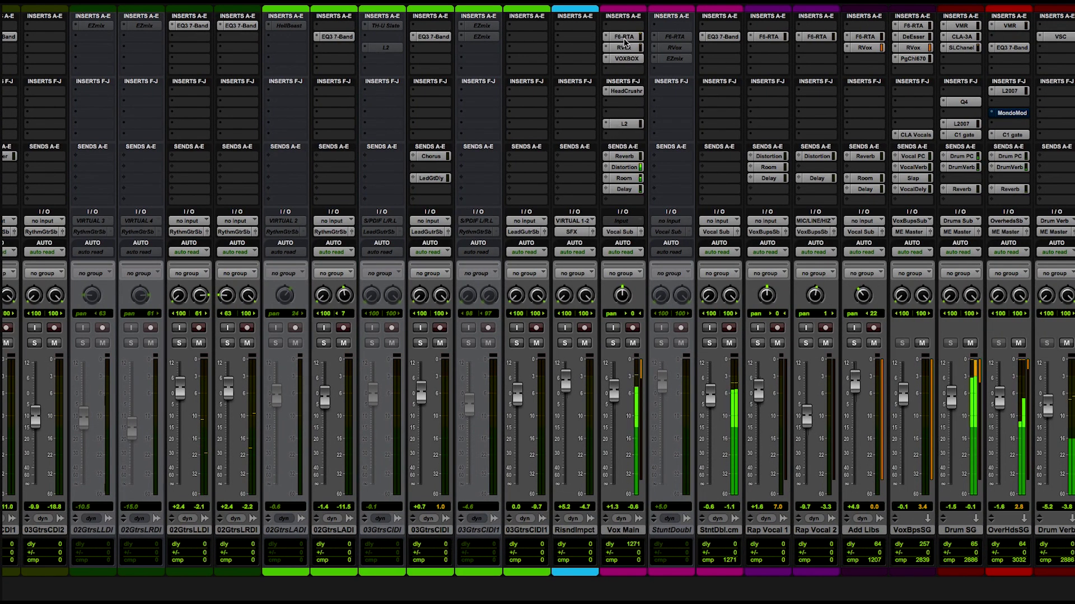
click(624, 37)
drag(610, 6, 451, 6)
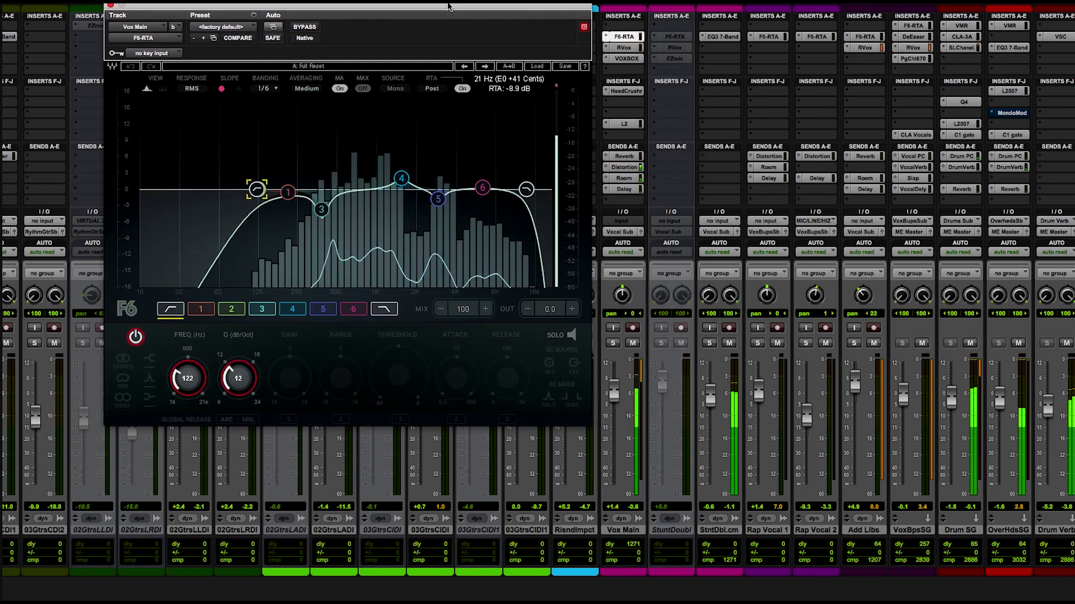
click(625, 48)
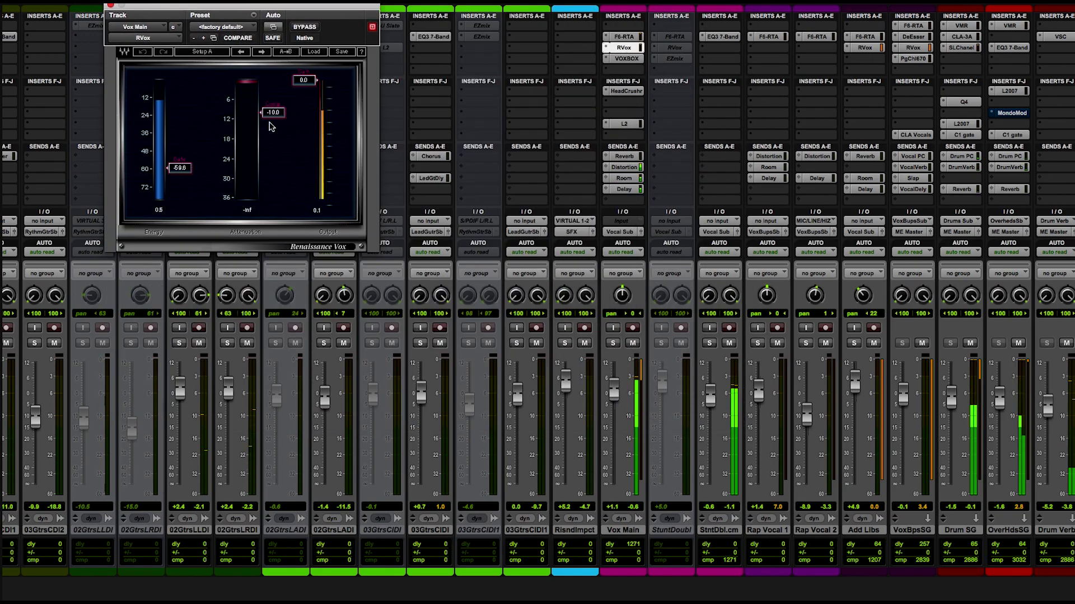
click(626, 59)
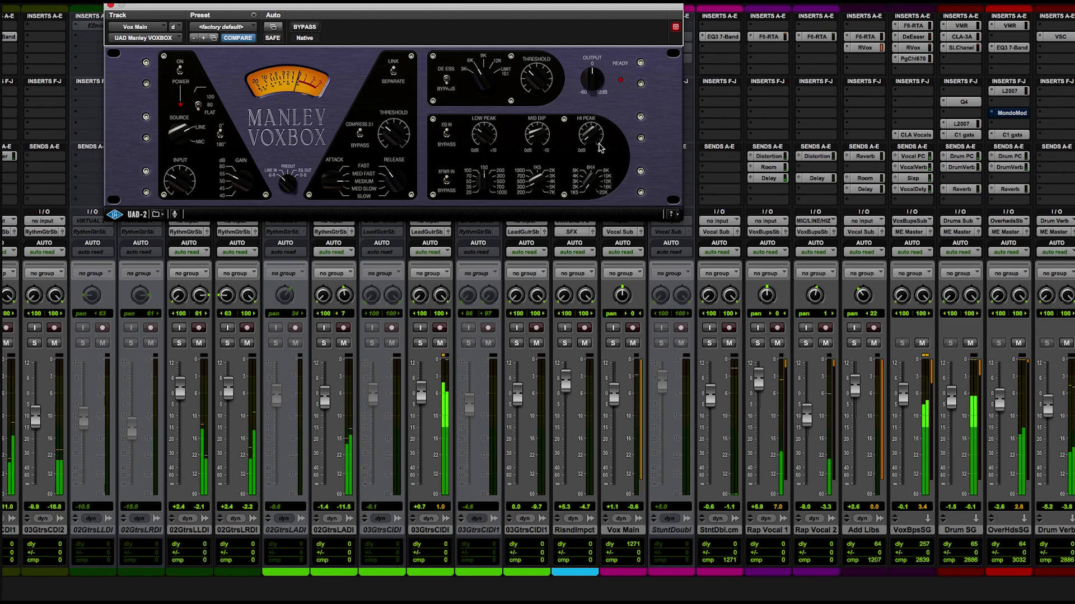
key(super+w)
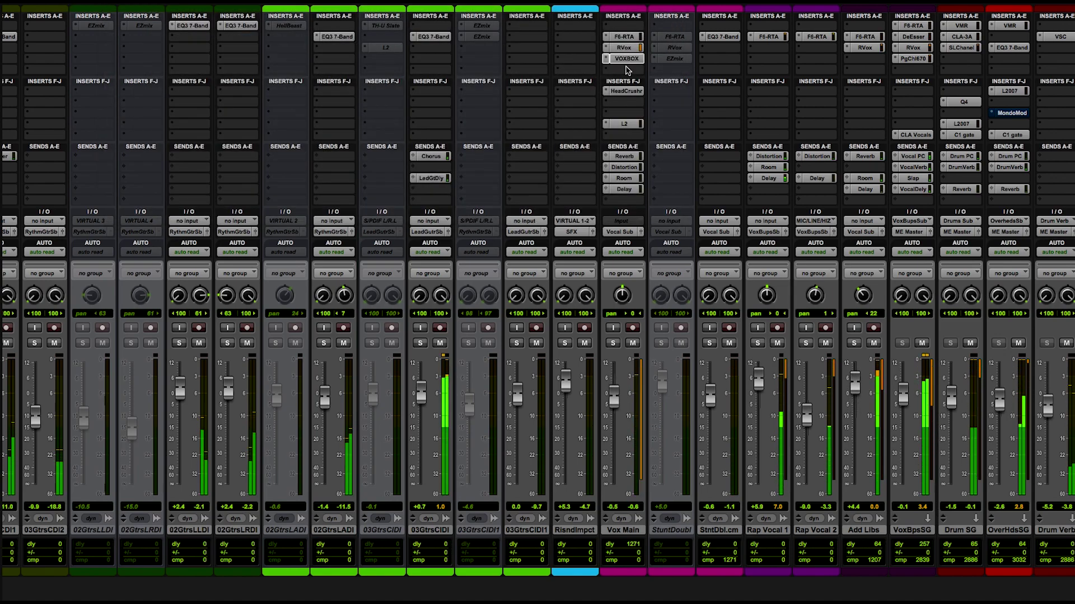
- Inspect the Head Crusher and L2 limiter settings on the Vox Main track
click(626, 91)
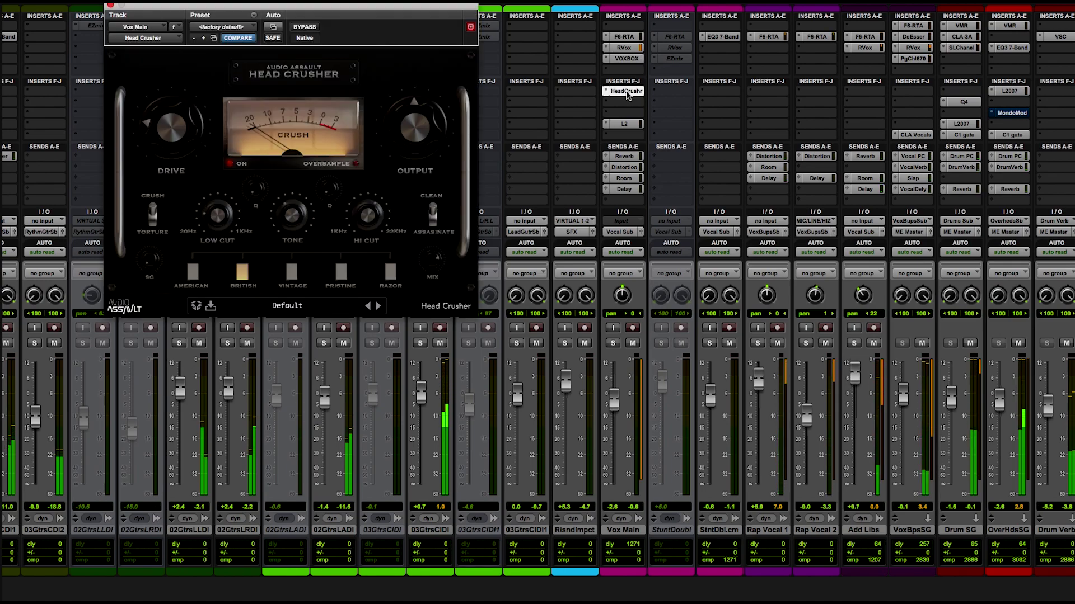
key(super+w)
click(625, 124)
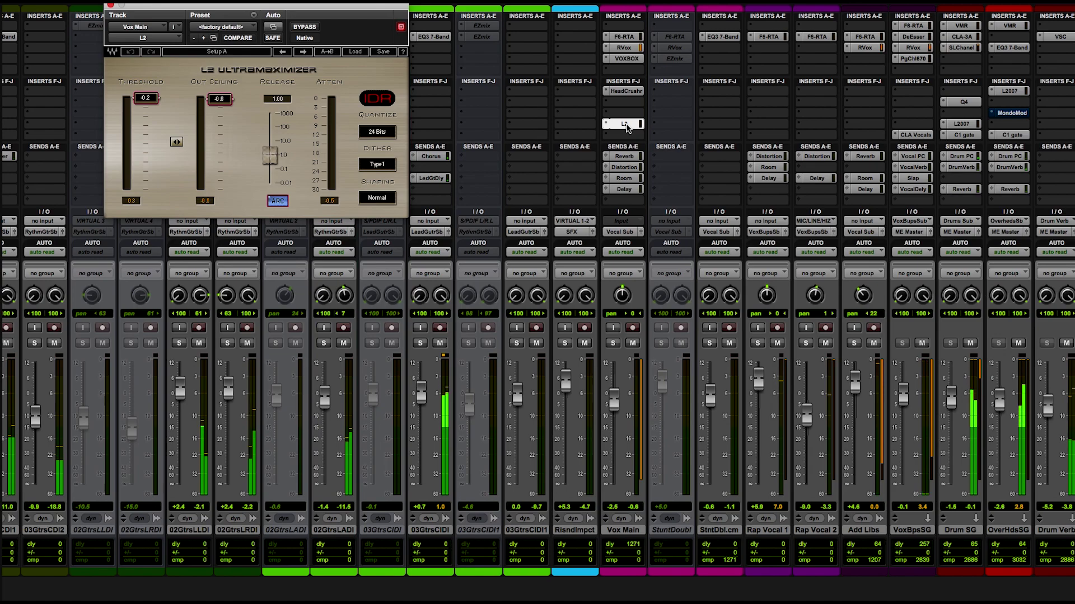
key(super+w)
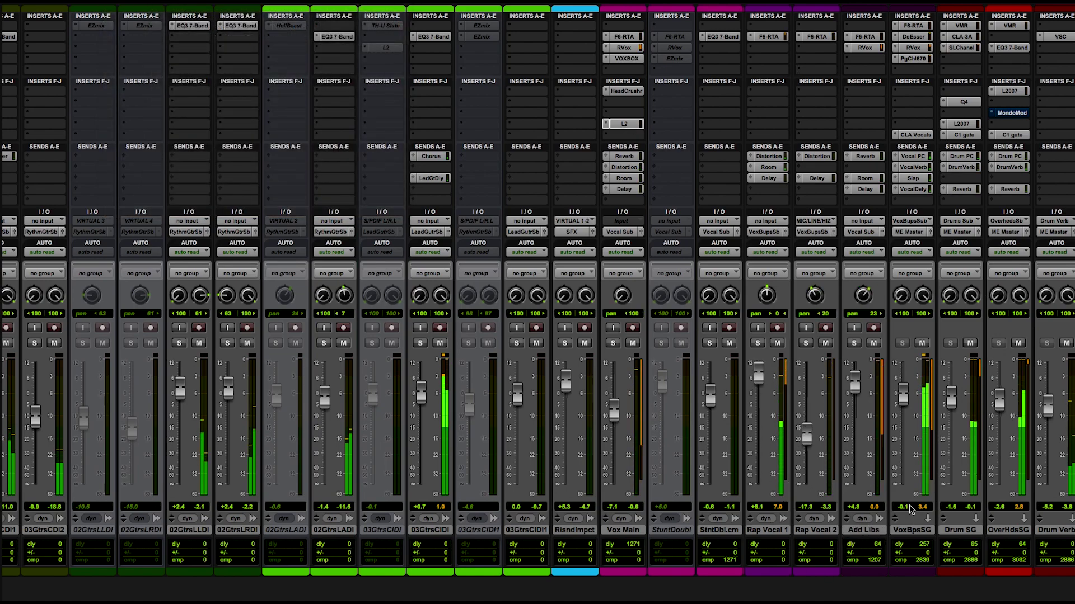
- Review the F6-RTA, DeEsser, PuigChild 670 and CLA Vocals plug-ins on the backing vocals subgroup
click(914, 26)
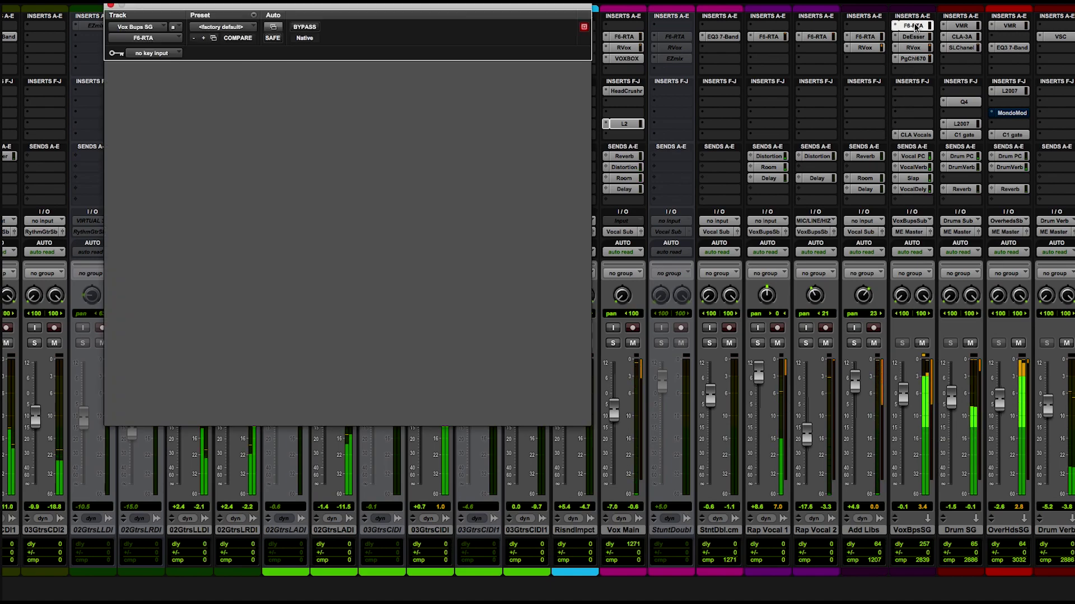
click(908, 36)
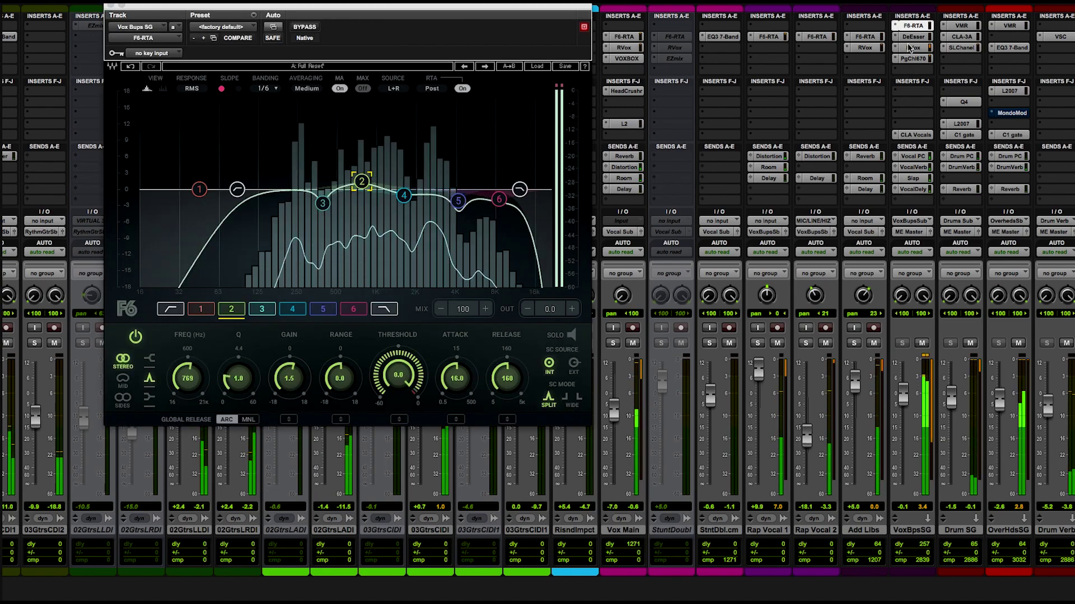
click(908, 47)
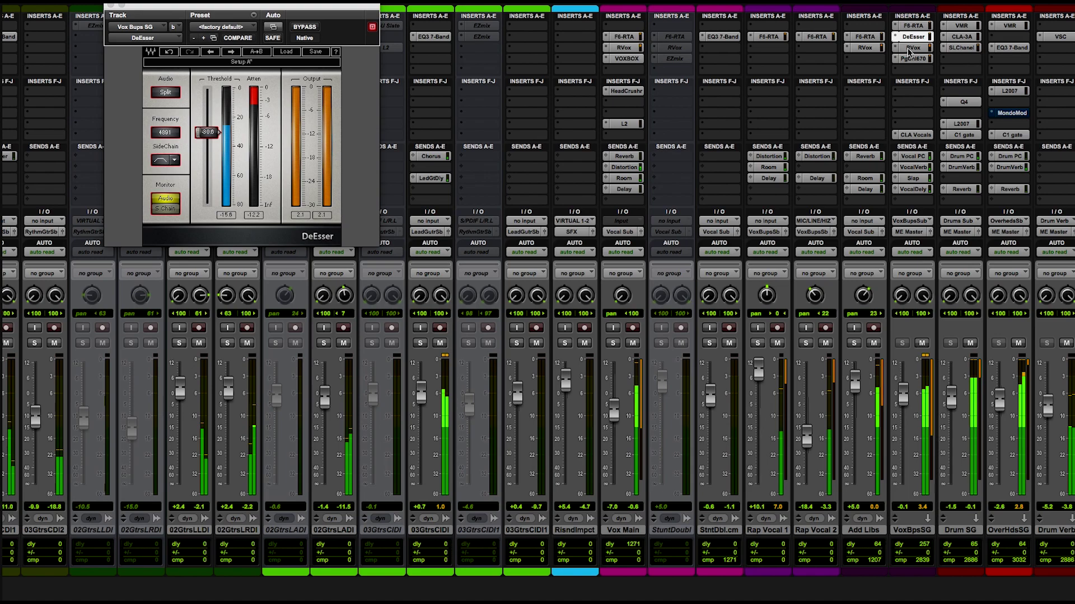
click(911, 58)
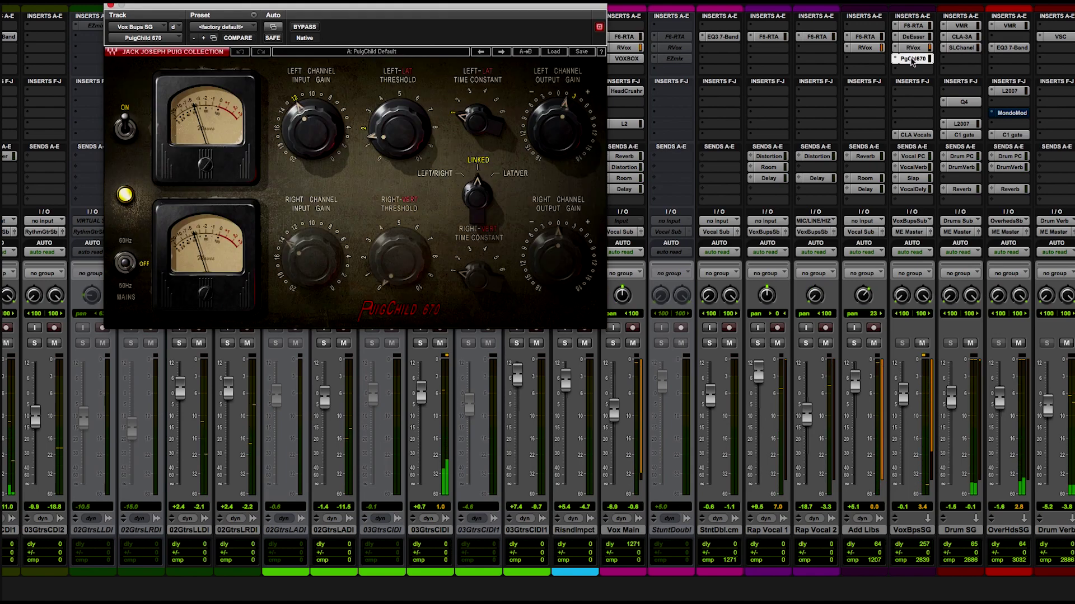
click(916, 136)
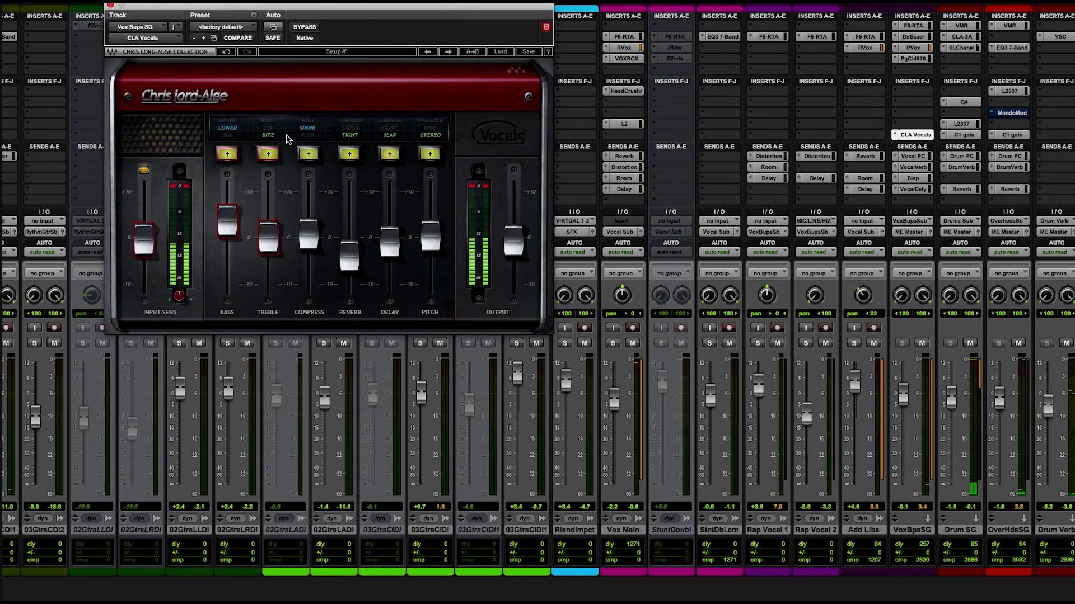
click(111, 5)
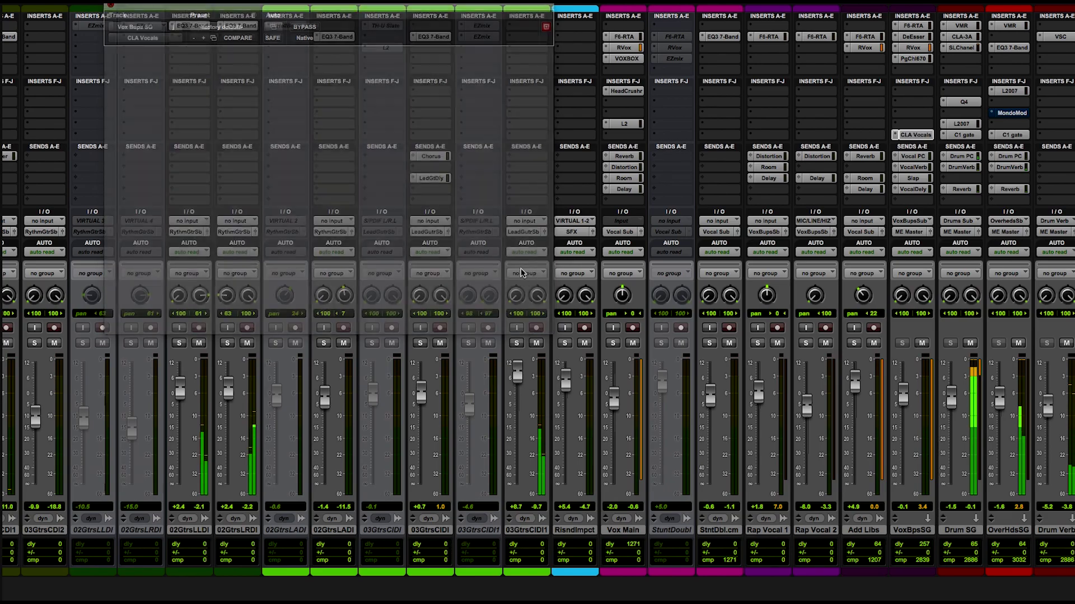
- Inspect the Virtual Mix Rack, CLA-3A compressor and SSLChannel settings on the Drum SG subgroup
scroll(537, 302, right, 10)
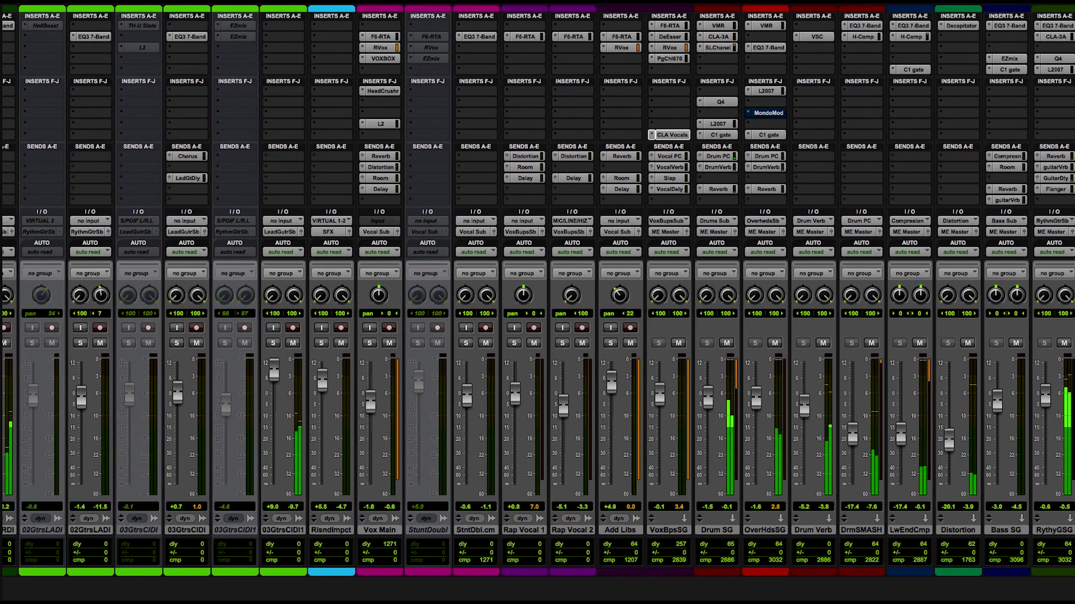
scroll(467, 41, right, 3)
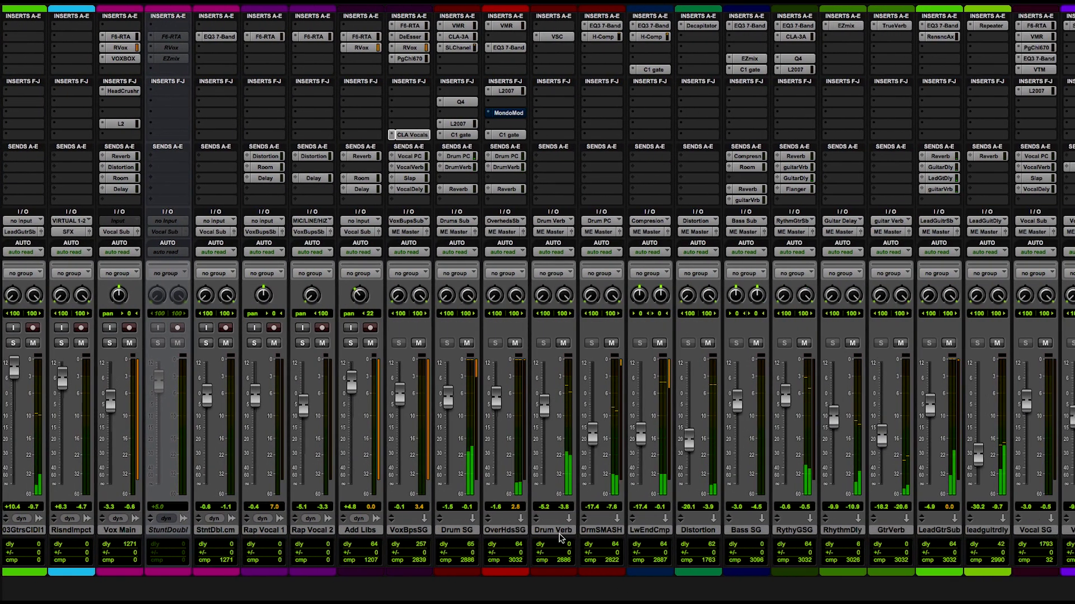
click(458, 26)
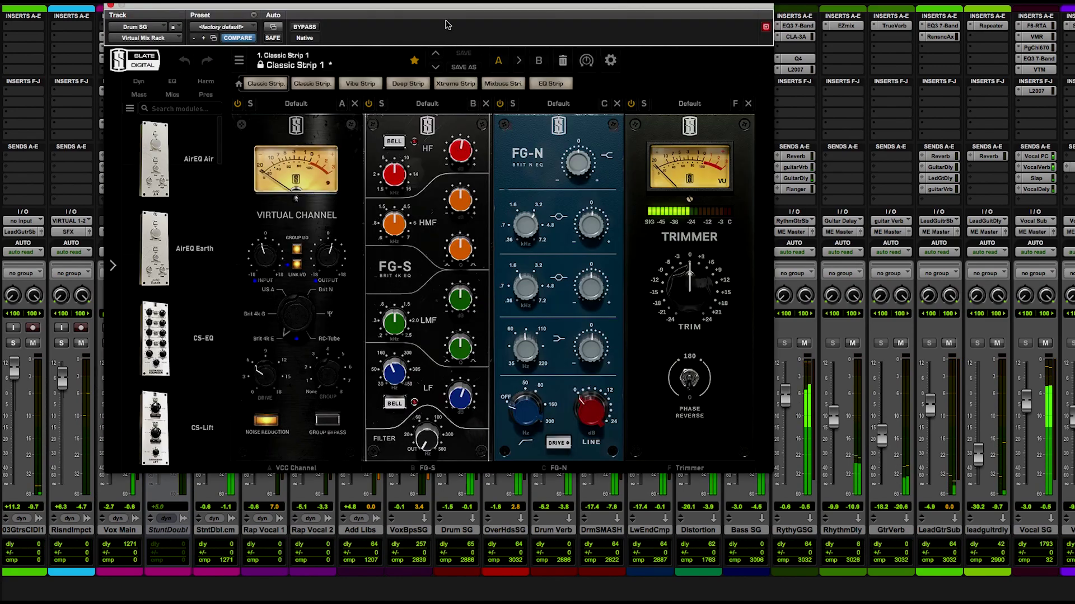
drag(435, 9, 912, 26)
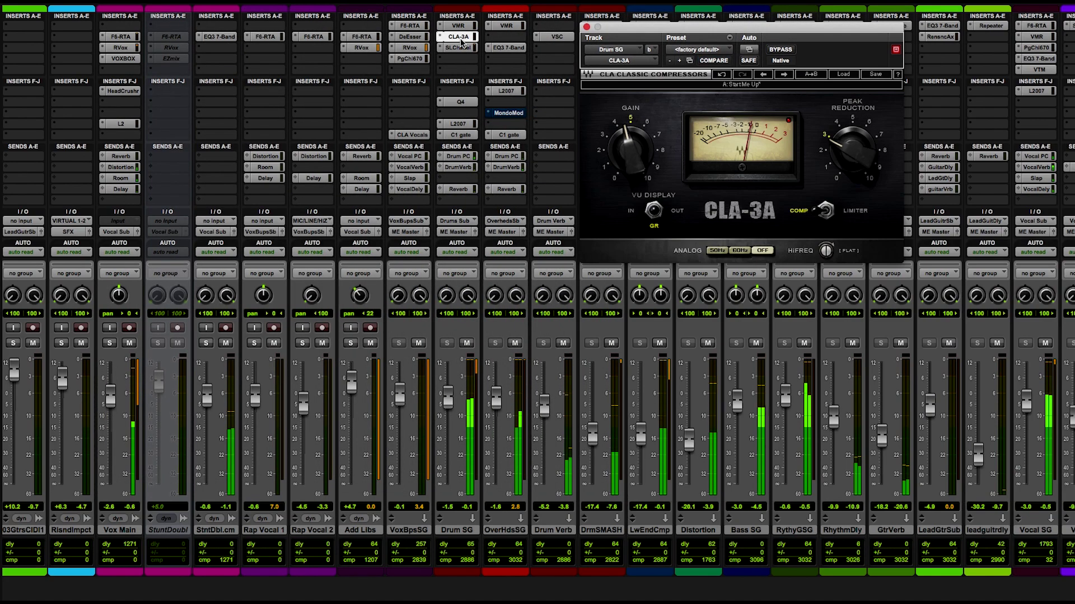
click(462, 37)
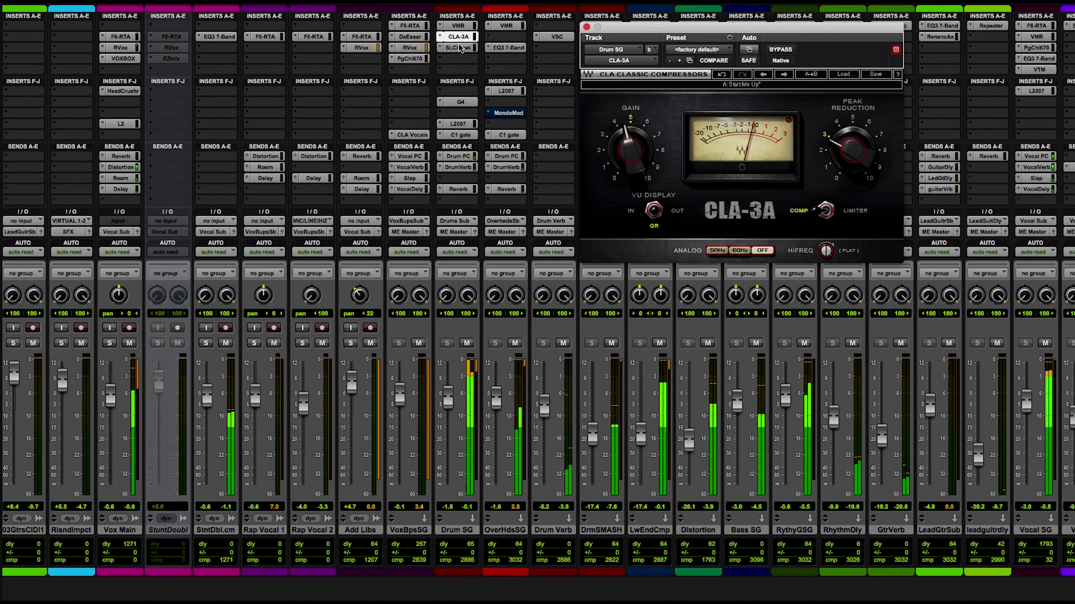
click(459, 48)
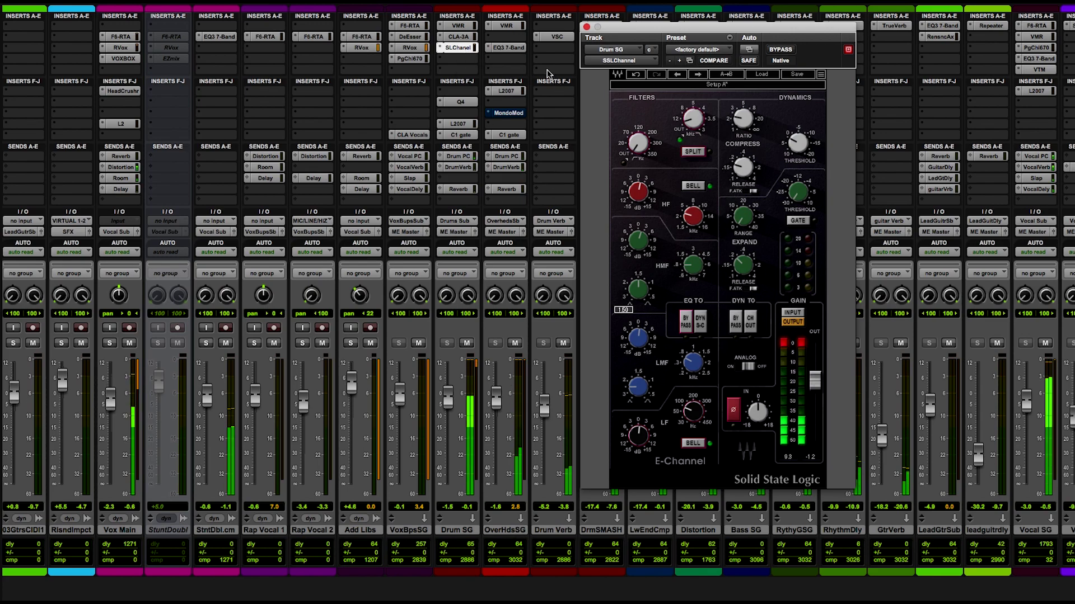
- Review the Virtual Mix Rack on the overheads subgroup and the VerbSuite Classics reverb on the Drum Verb track
click(506, 27)
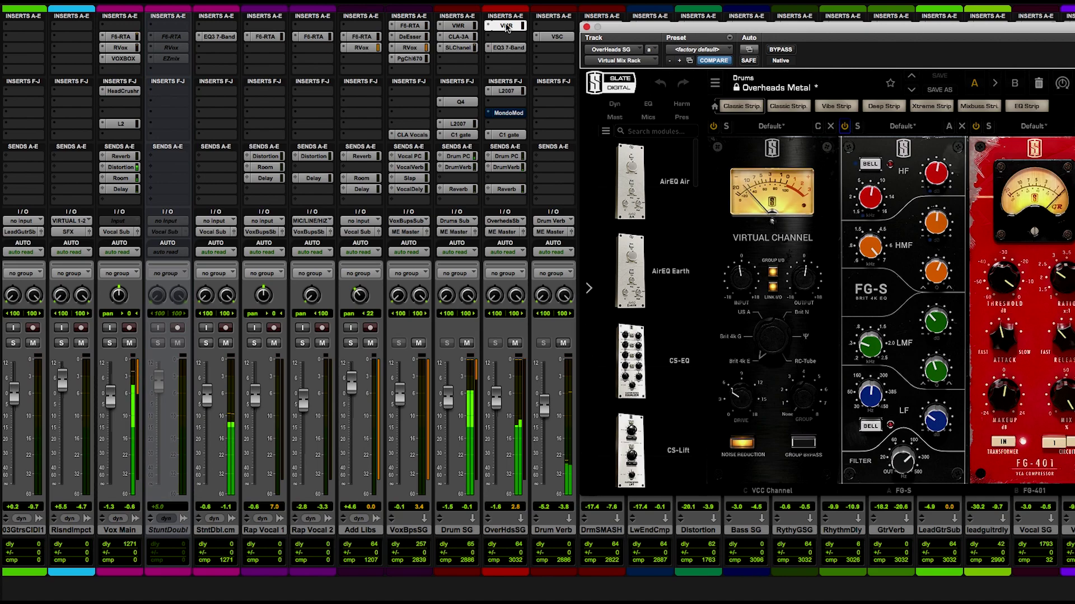
click(557, 36)
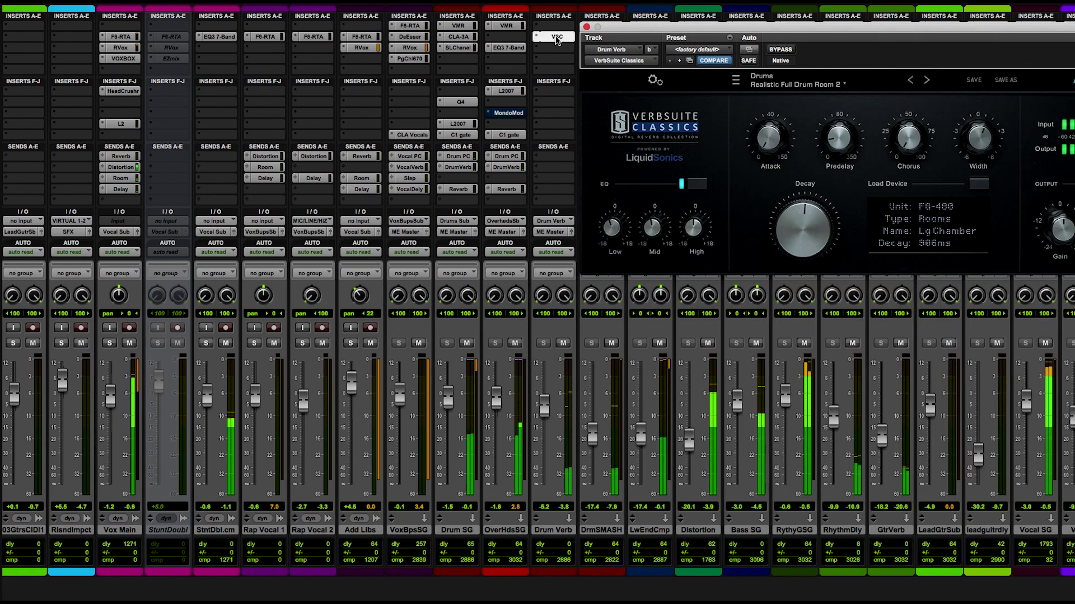
drag(614, 29, 13, 21)
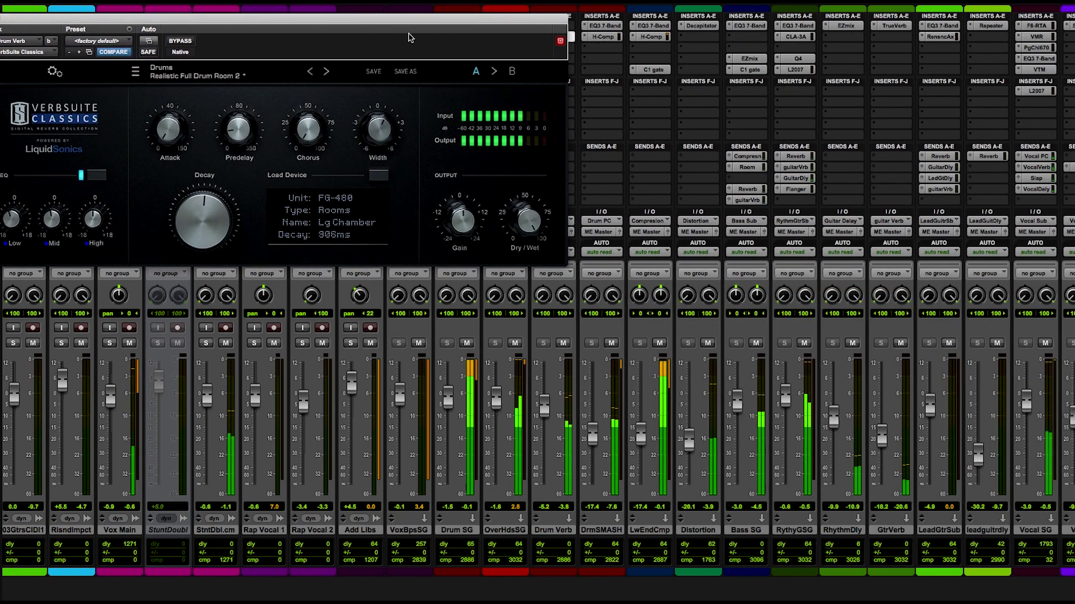
- Inspect the H-Comp compressor settings on the DrmSMASH and LwEndCmp tracks
click(603, 36)
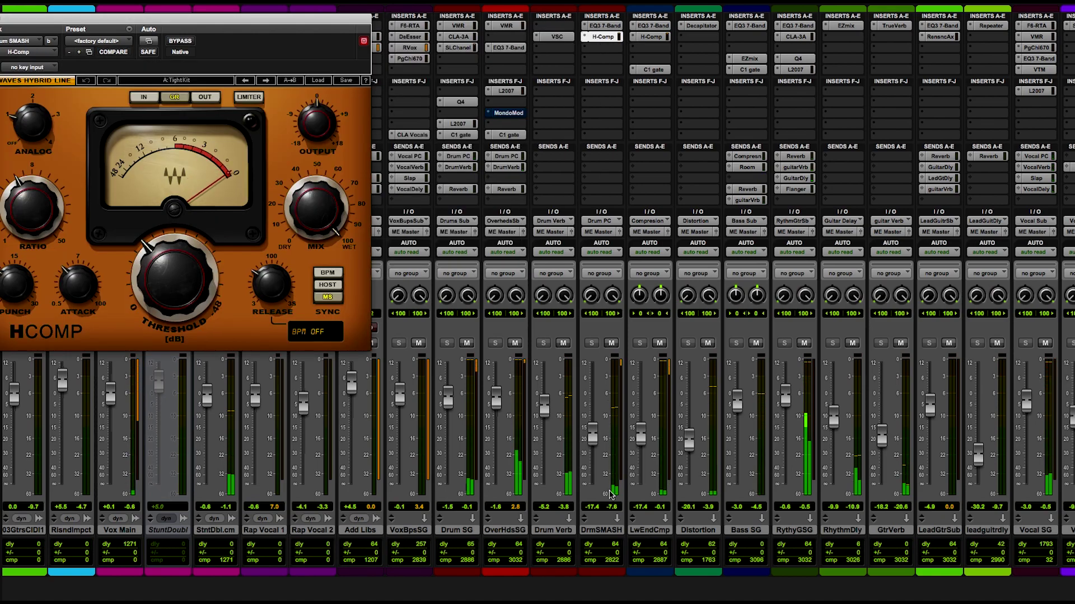
click(654, 36)
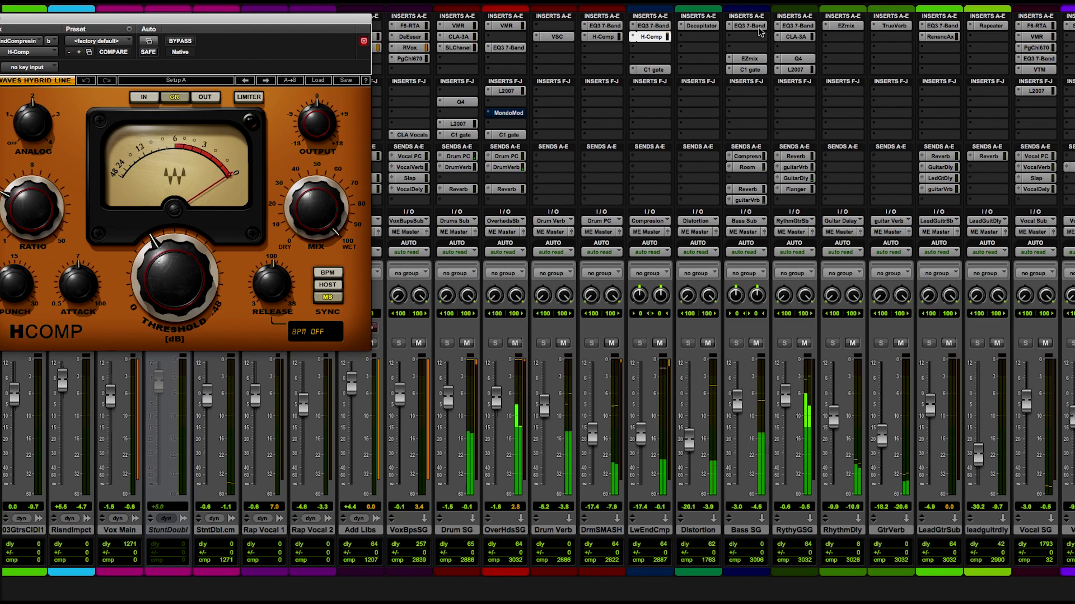
- Inspect the Decapitator settings on the Distortion track and the EZmix Bass Compression preset on the Bass SG subgroup
click(700, 26)
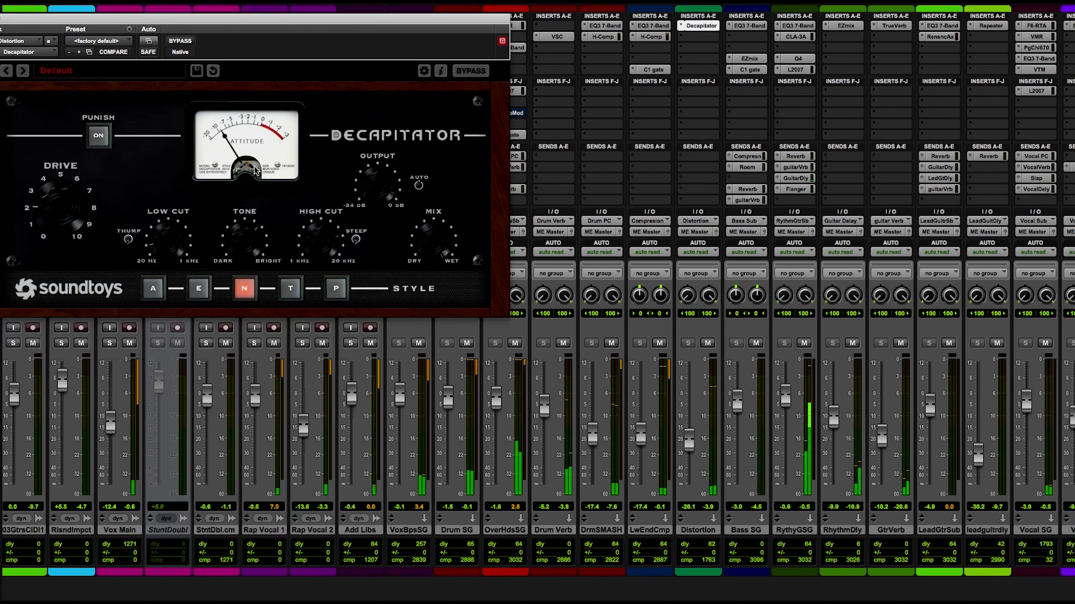
click(746, 59)
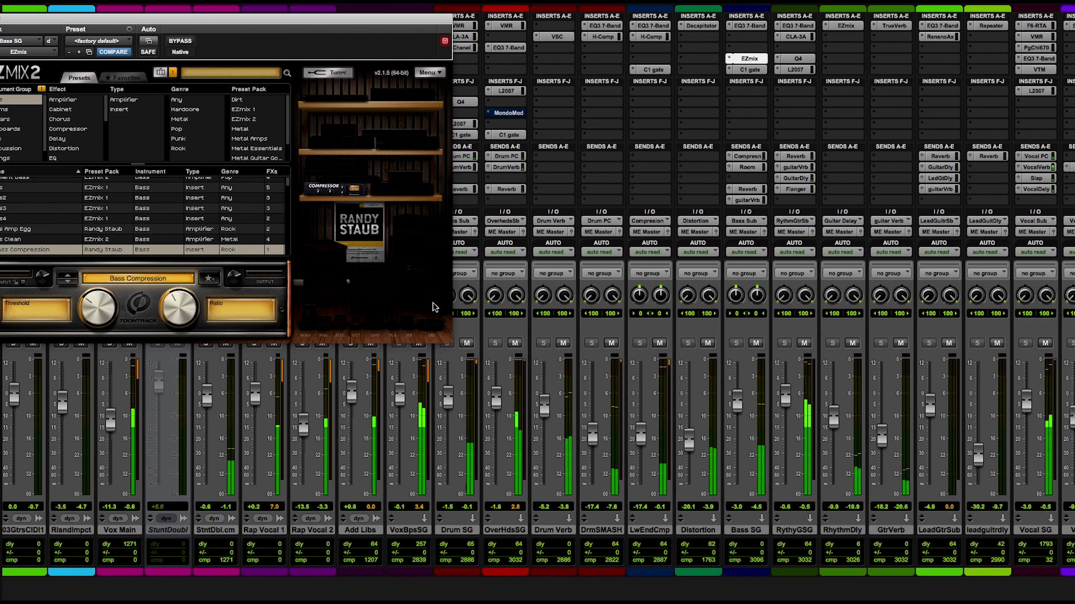
- Review the CLA-3A compressor, Q4 equalizer and L2007 limiter on the rhythm guitars subgroup
click(796, 38)
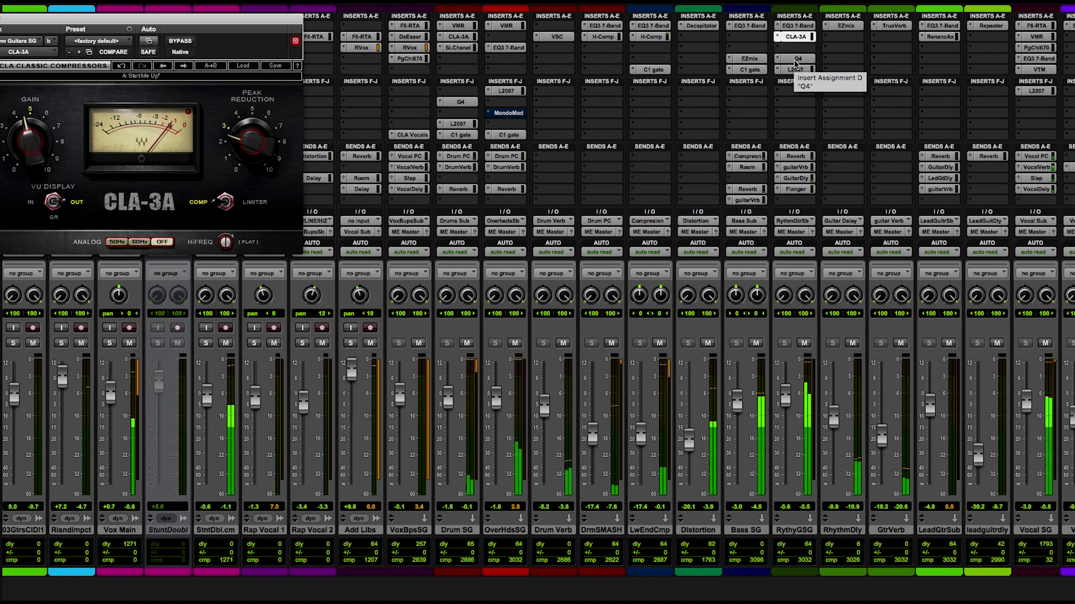
click(795, 58)
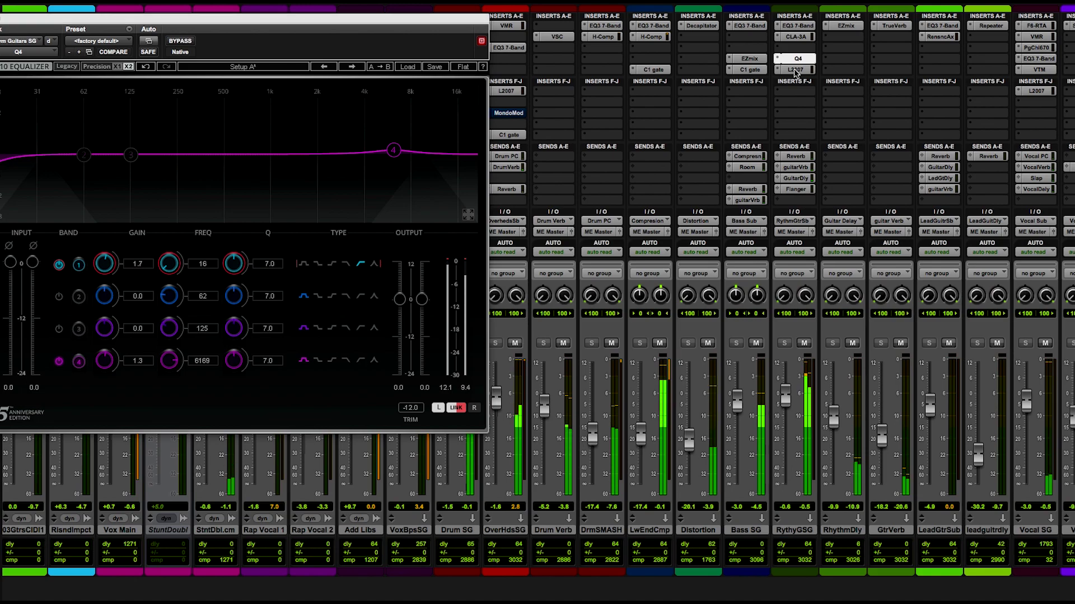
click(795, 70)
click(794, 70)
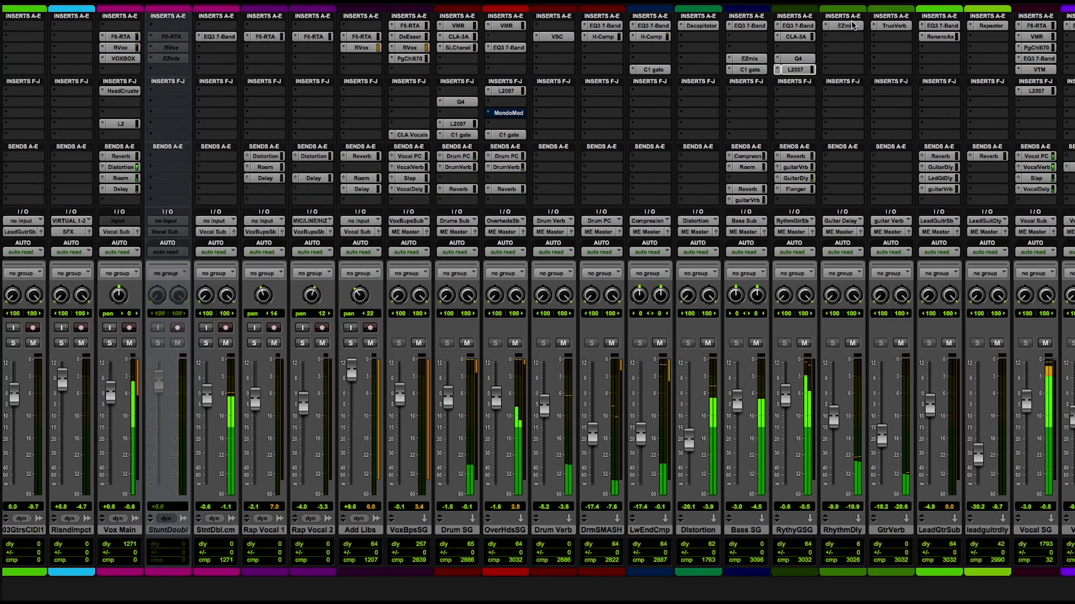
- Inspect EZmix on RhythmDly, TrueVerb on GtrVerb, Renaissance Axx on LeadGtrSub and Repeater on the lead guitar delay track
click(844, 25)
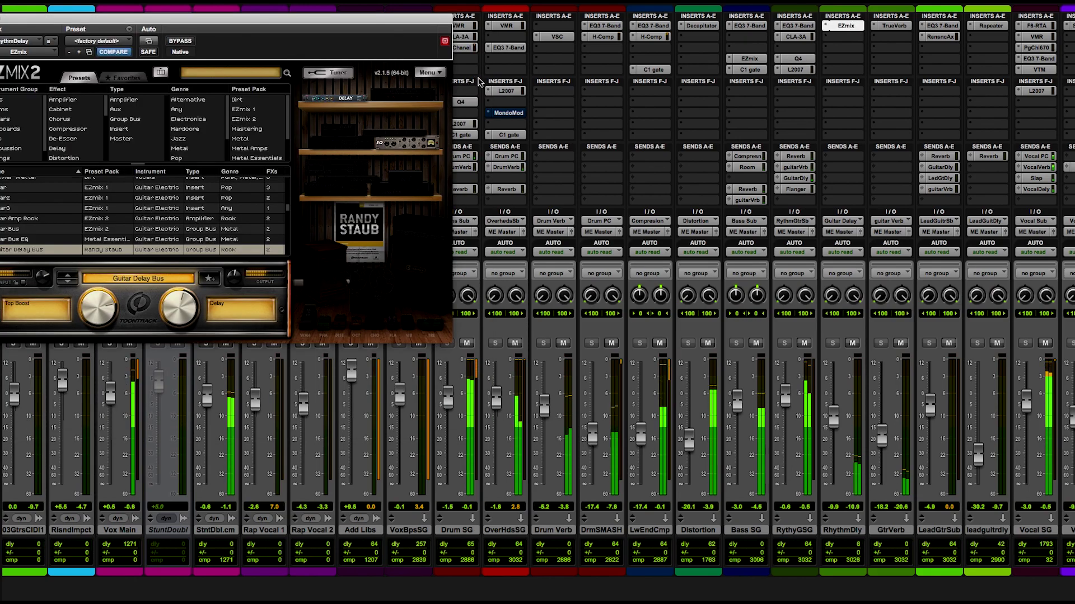
click(894, 25)
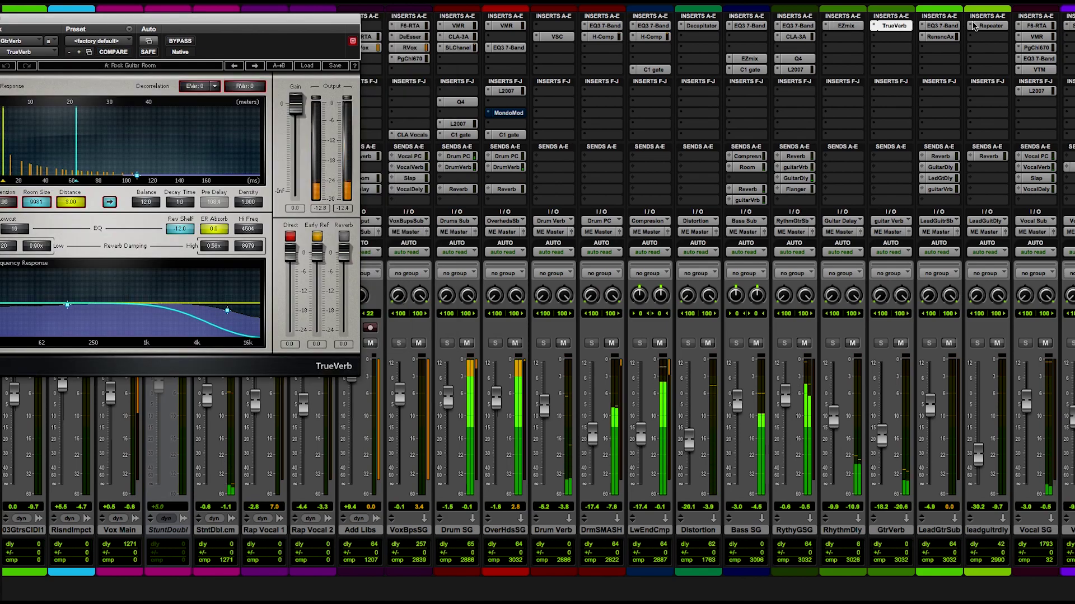
click(943, 38)
drag(126, 14, 444, 1)
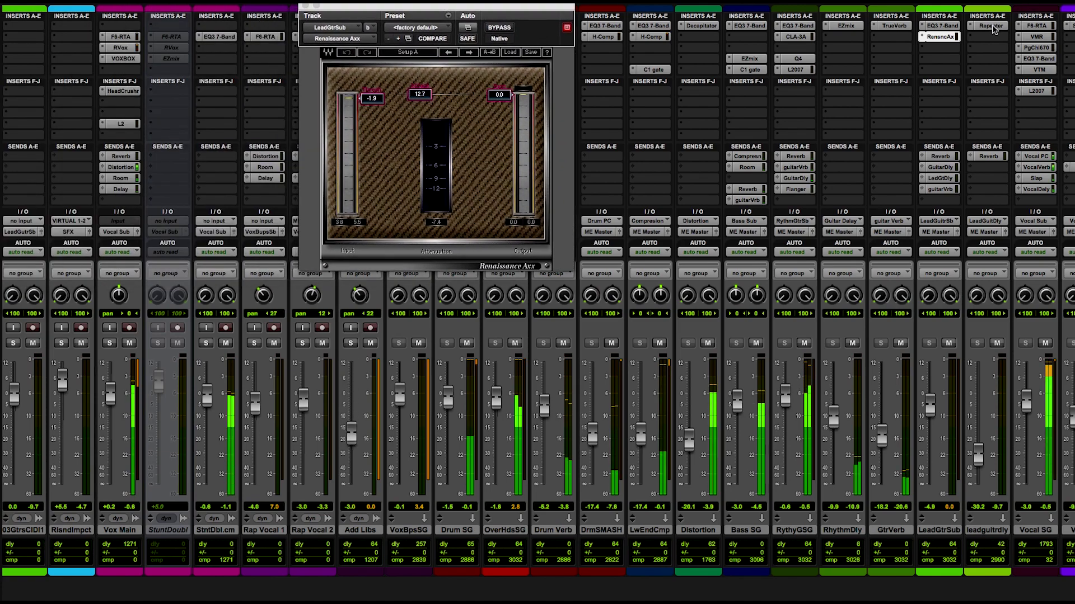
click(990, 25)
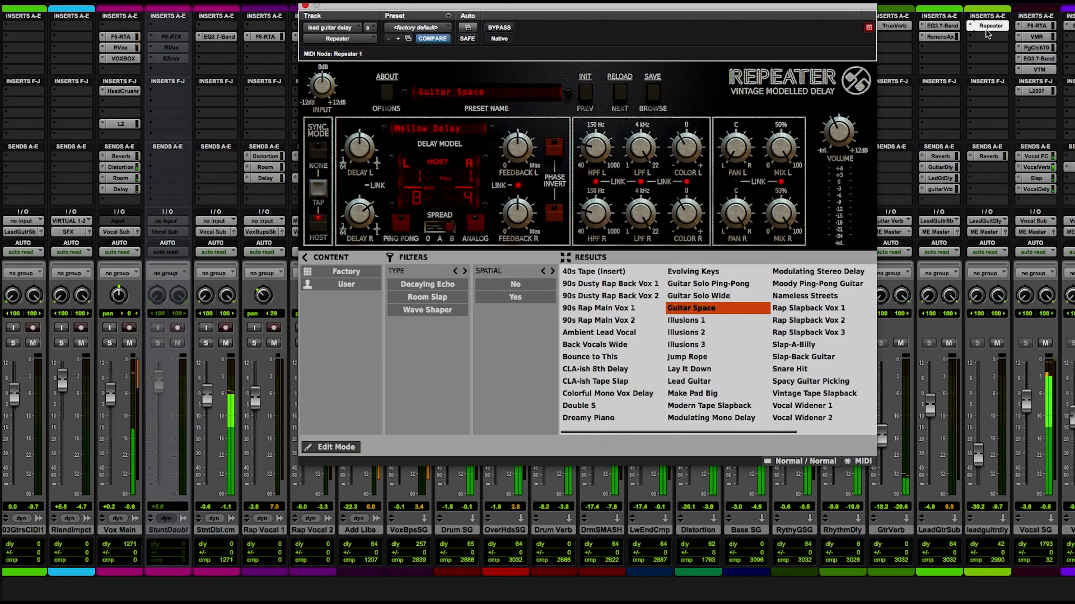
- Review the F6-RTA, Virtual Mix Rack, PuigChild 670, EQ3 7-Band and Virtual Tape Machines plug-ins on the Vocal SG subgroup
click(1036, 25)
scroll(701, 560, right, 5)
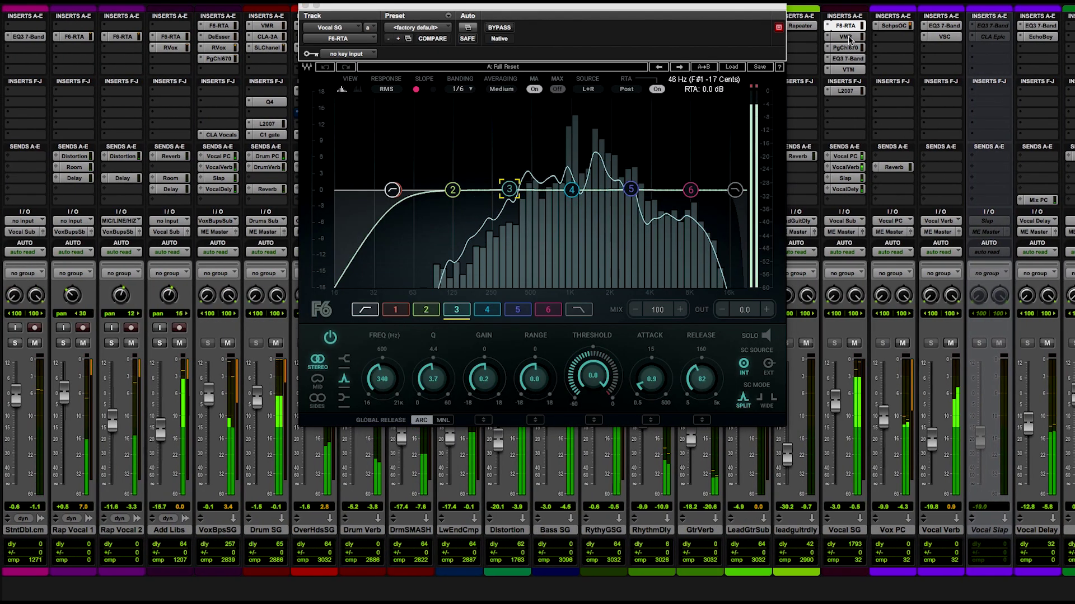
click(847, 37)
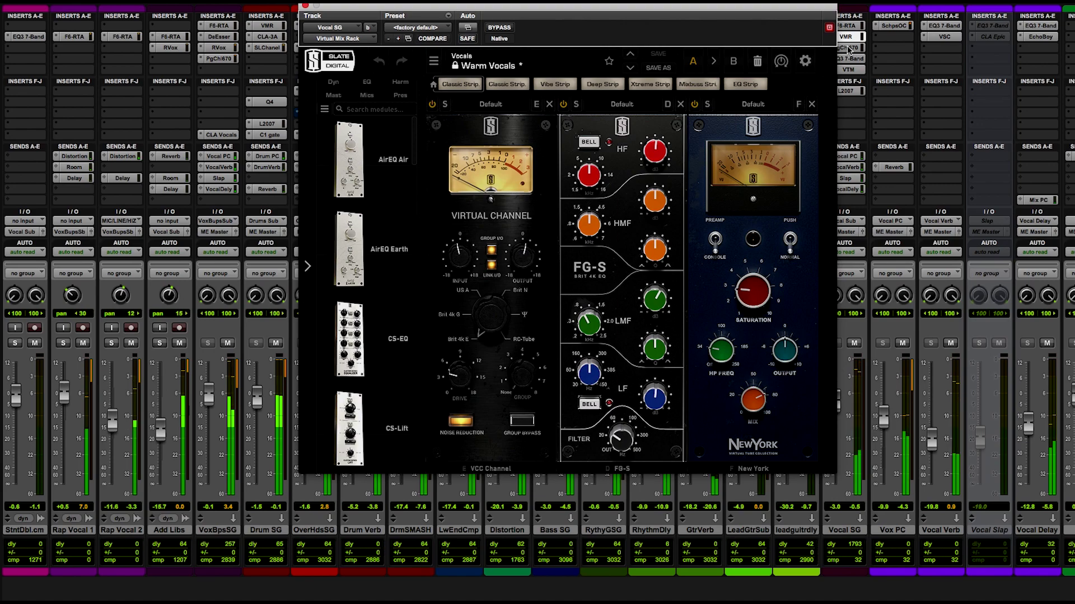
click(846, 47)
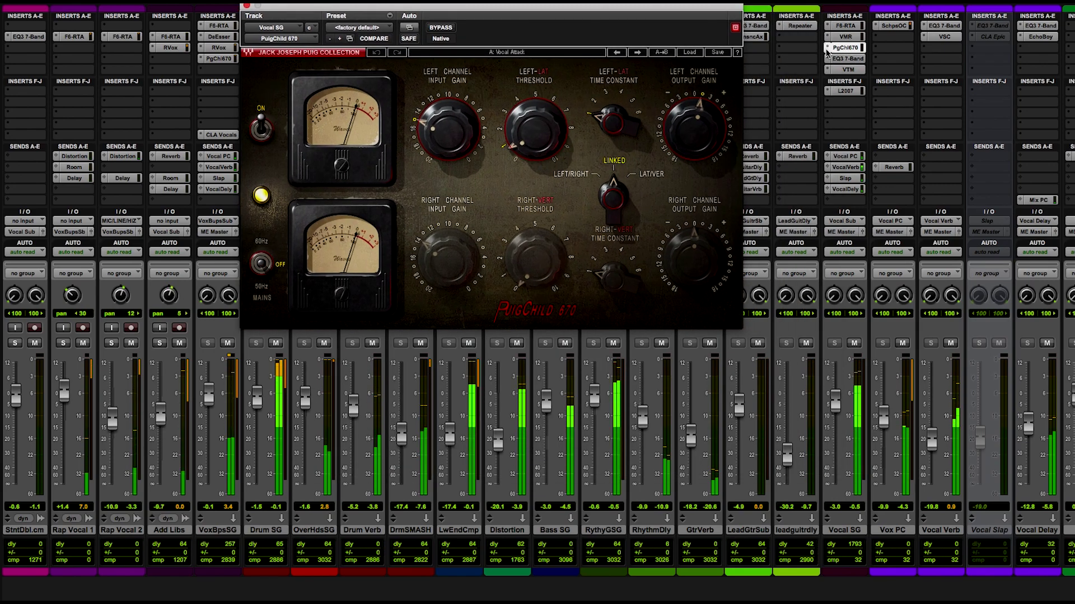
click(847, 58)
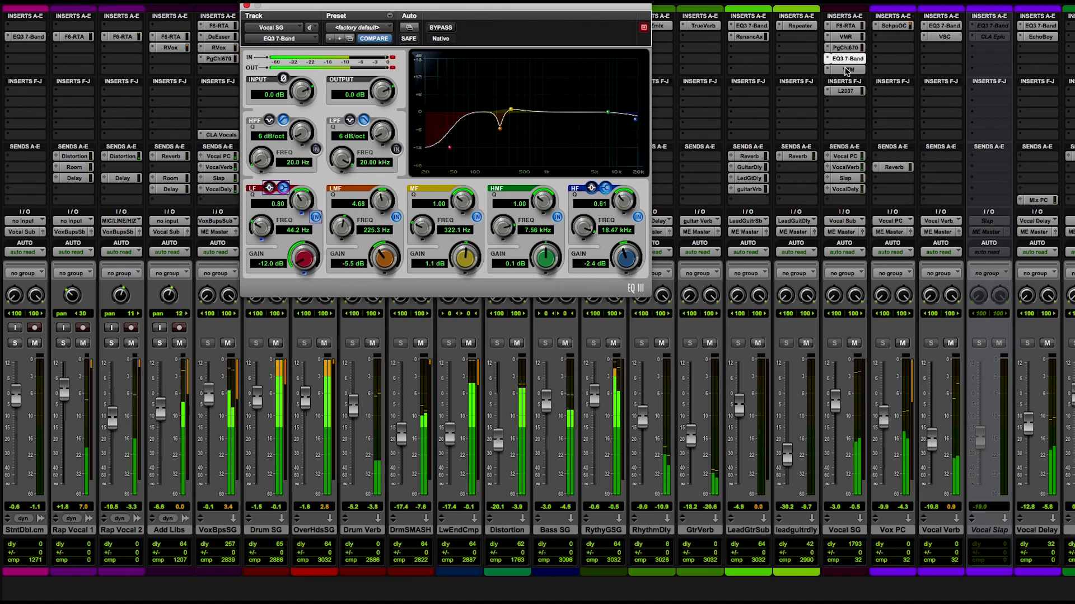
click(846, 69)
drag(795, 25, 713, 24)
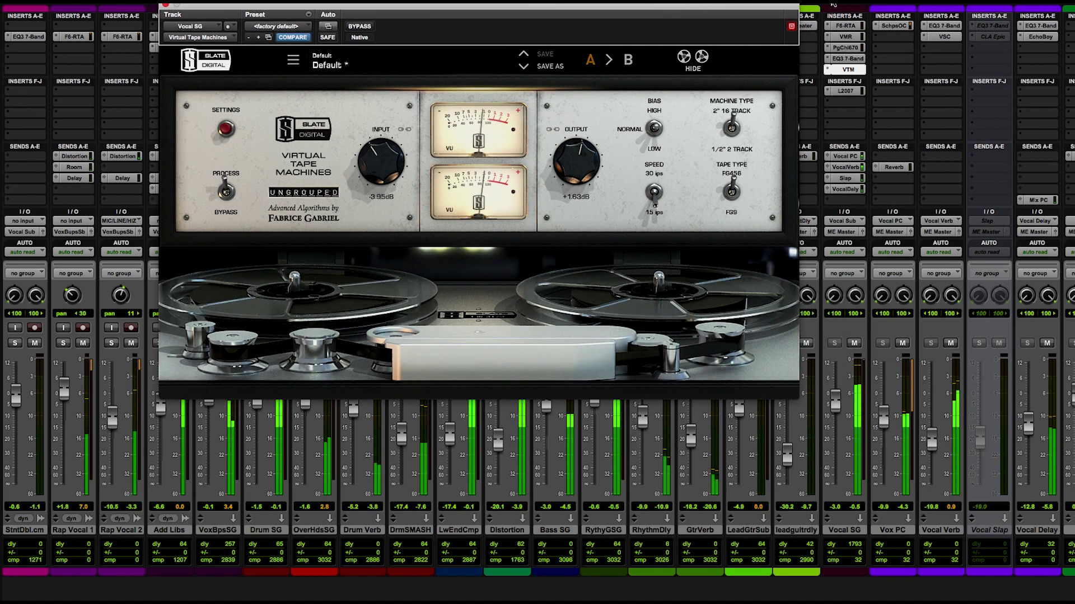
- Inspect the Scheps Omni Channel settings on the Vox PC track and close the plug-in window
click(894, 26)
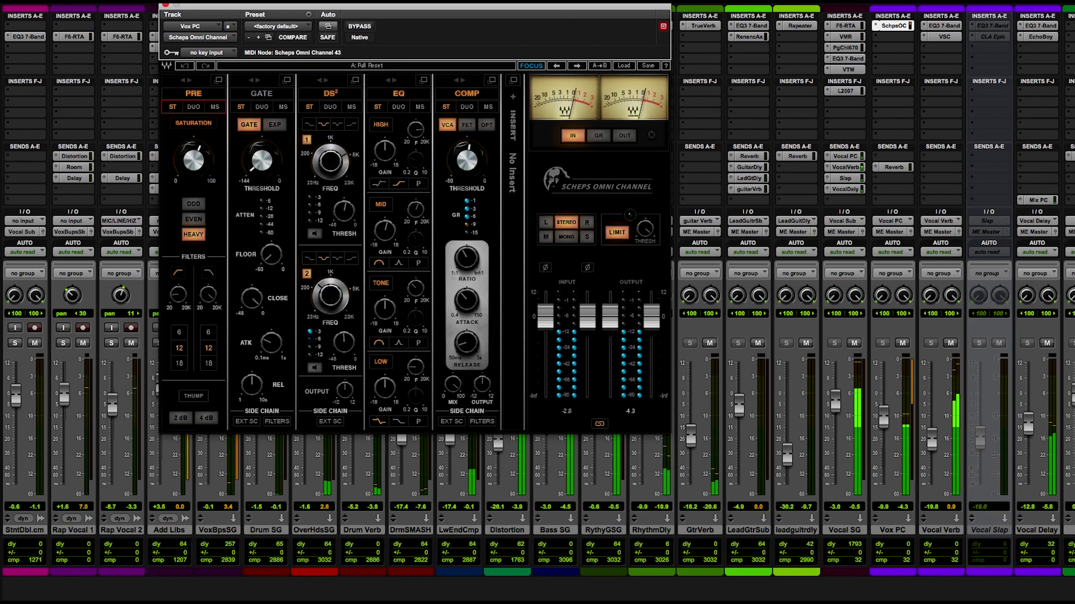
scroll(699, 84, right, 5)
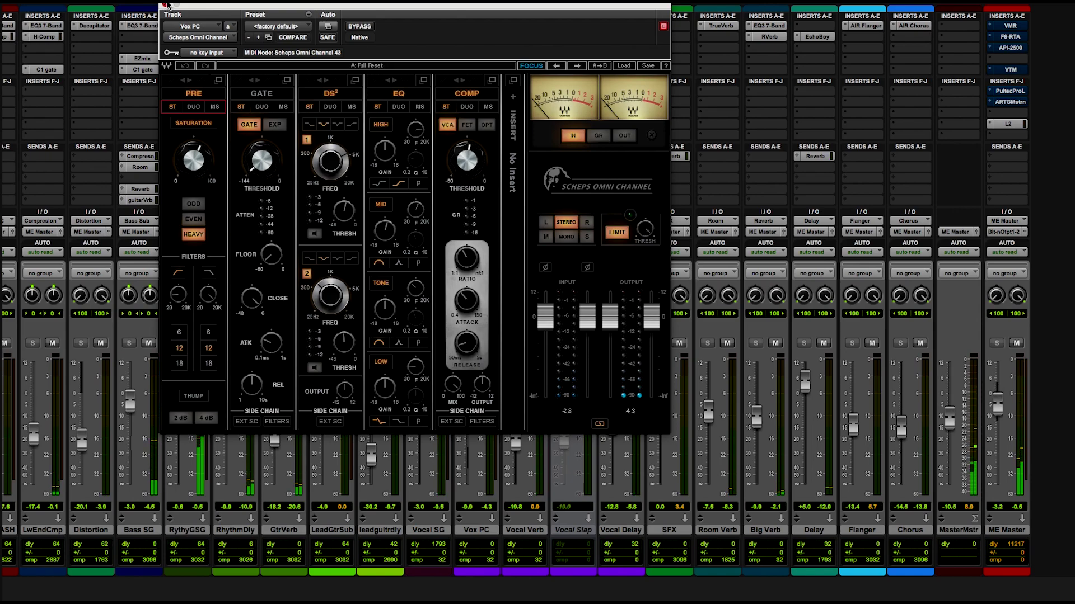
click(165, 5)
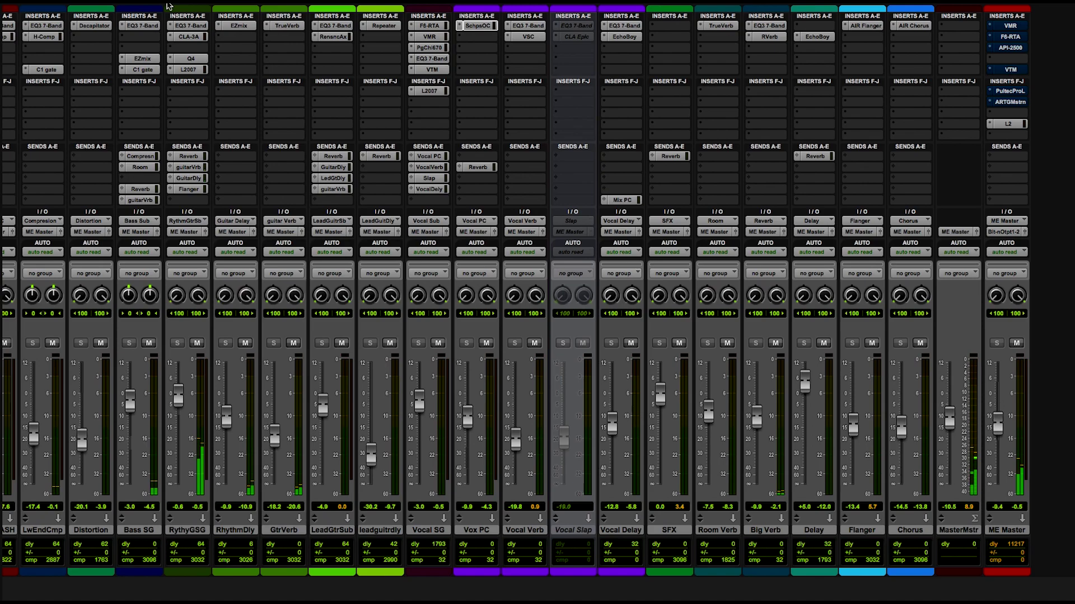